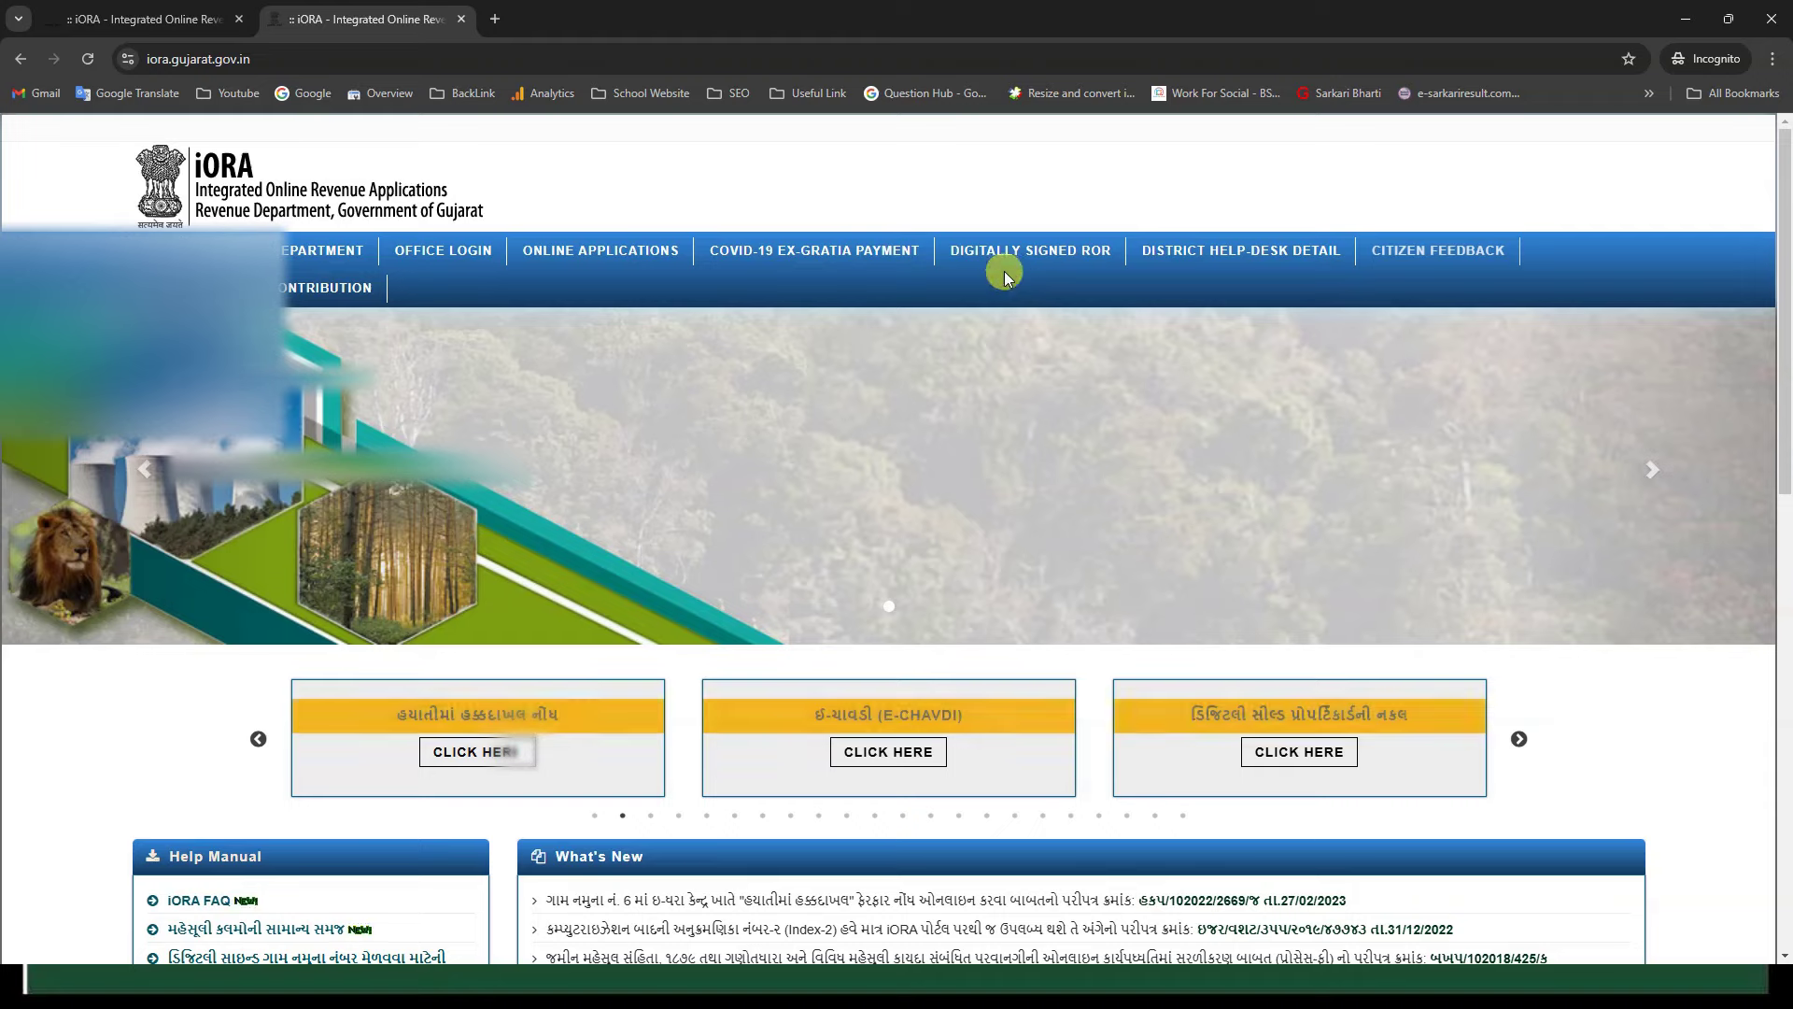
# Step: Open the Digitally Signed RoR login page from the iORA home page's top navigation
pyautogui.click(1069, 252)
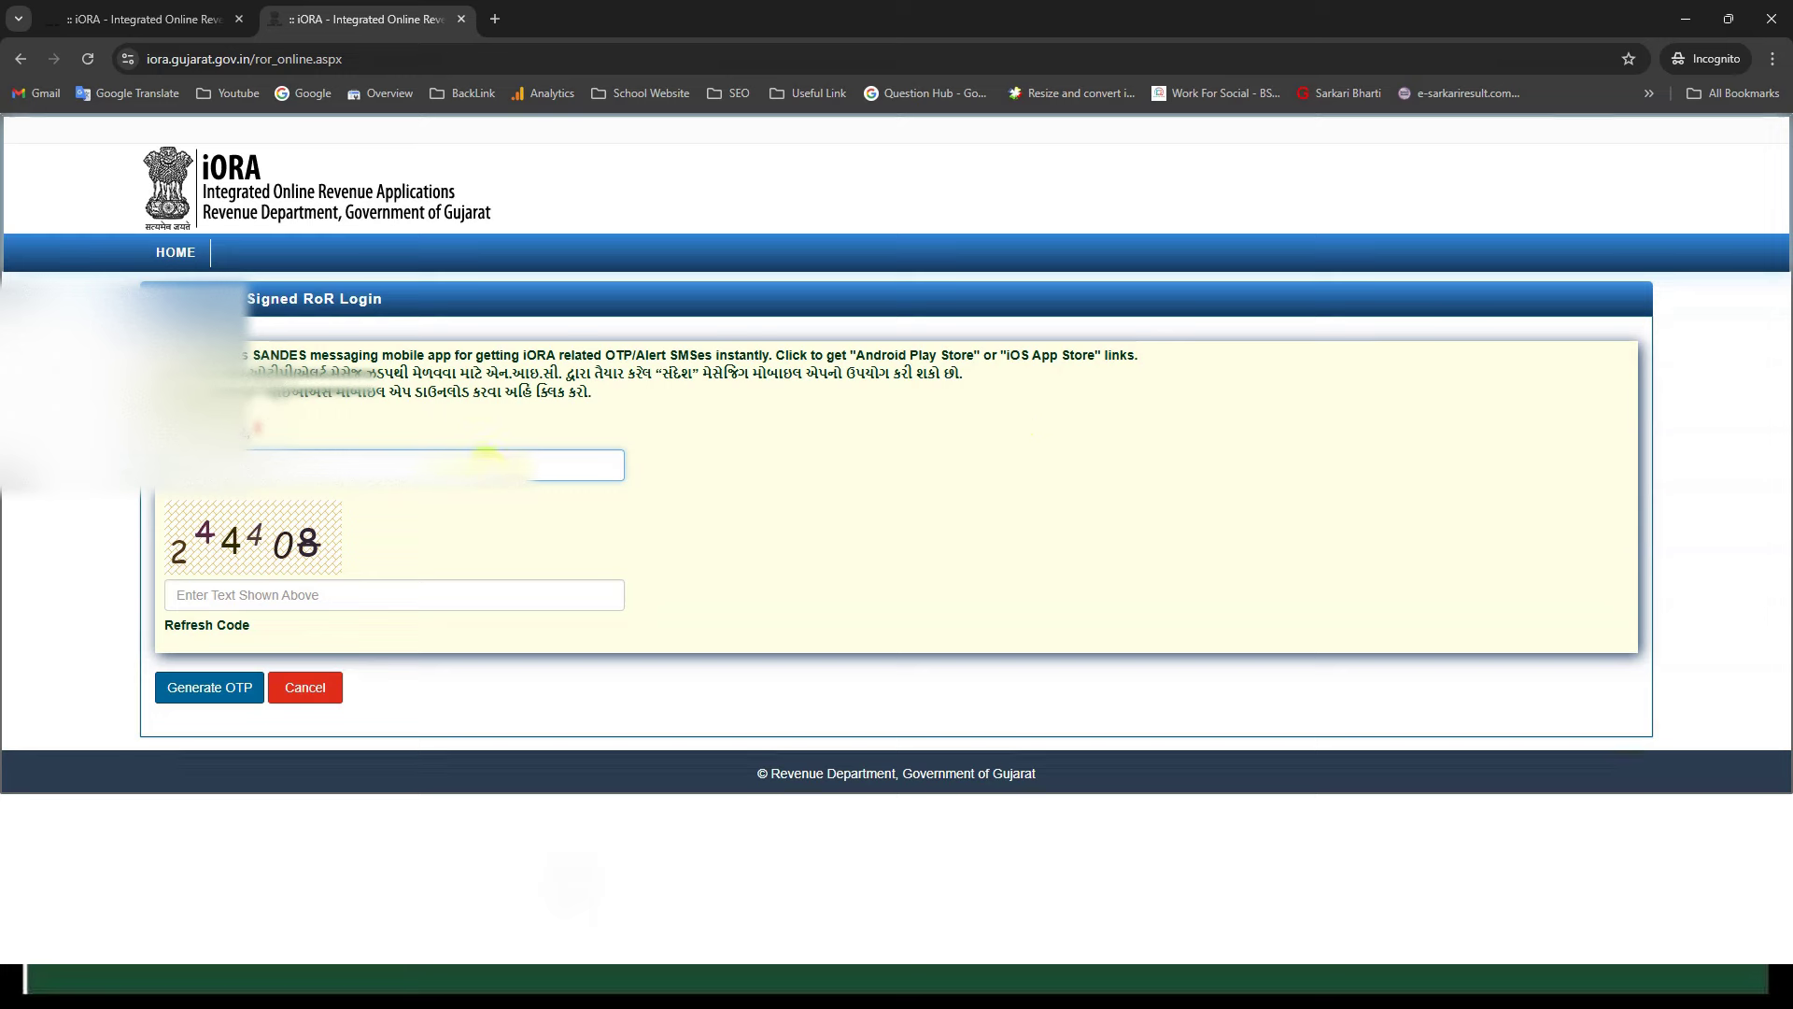
# Step: Log in to Digitally Signed RoR by entering the captcha, then the OTP sent to the mobile
pyautogui.click(437, 598)
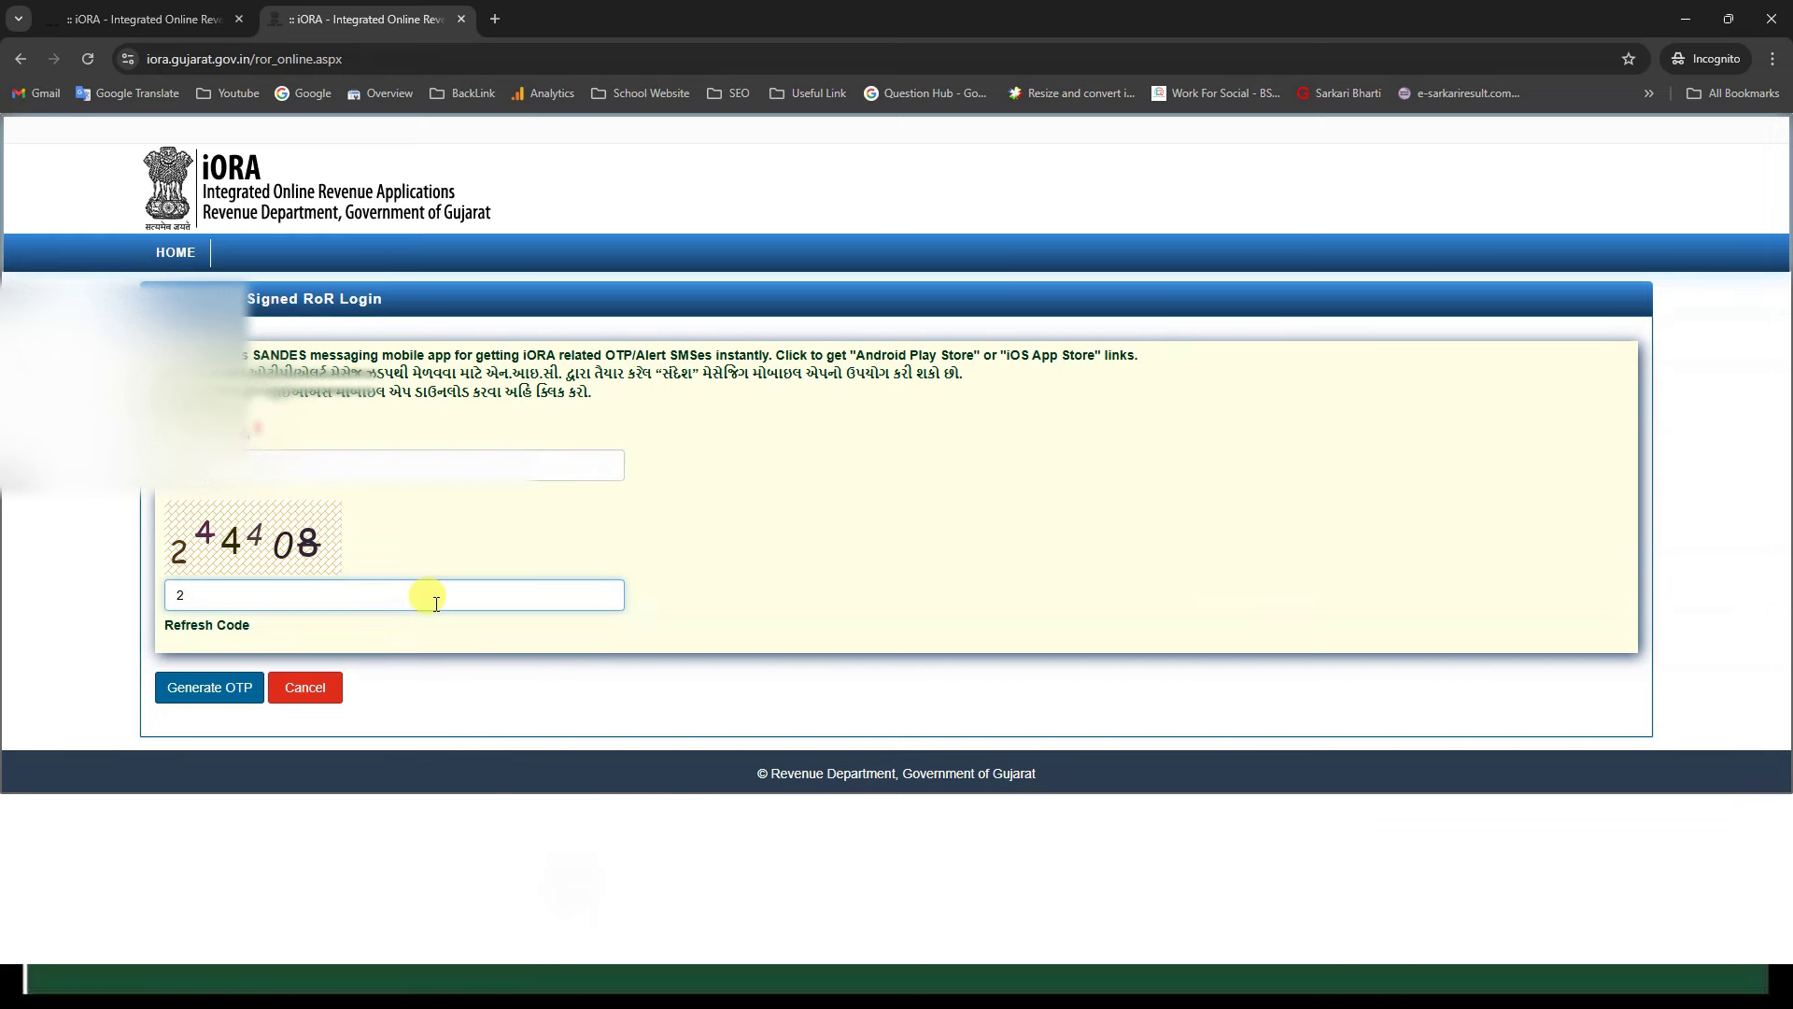
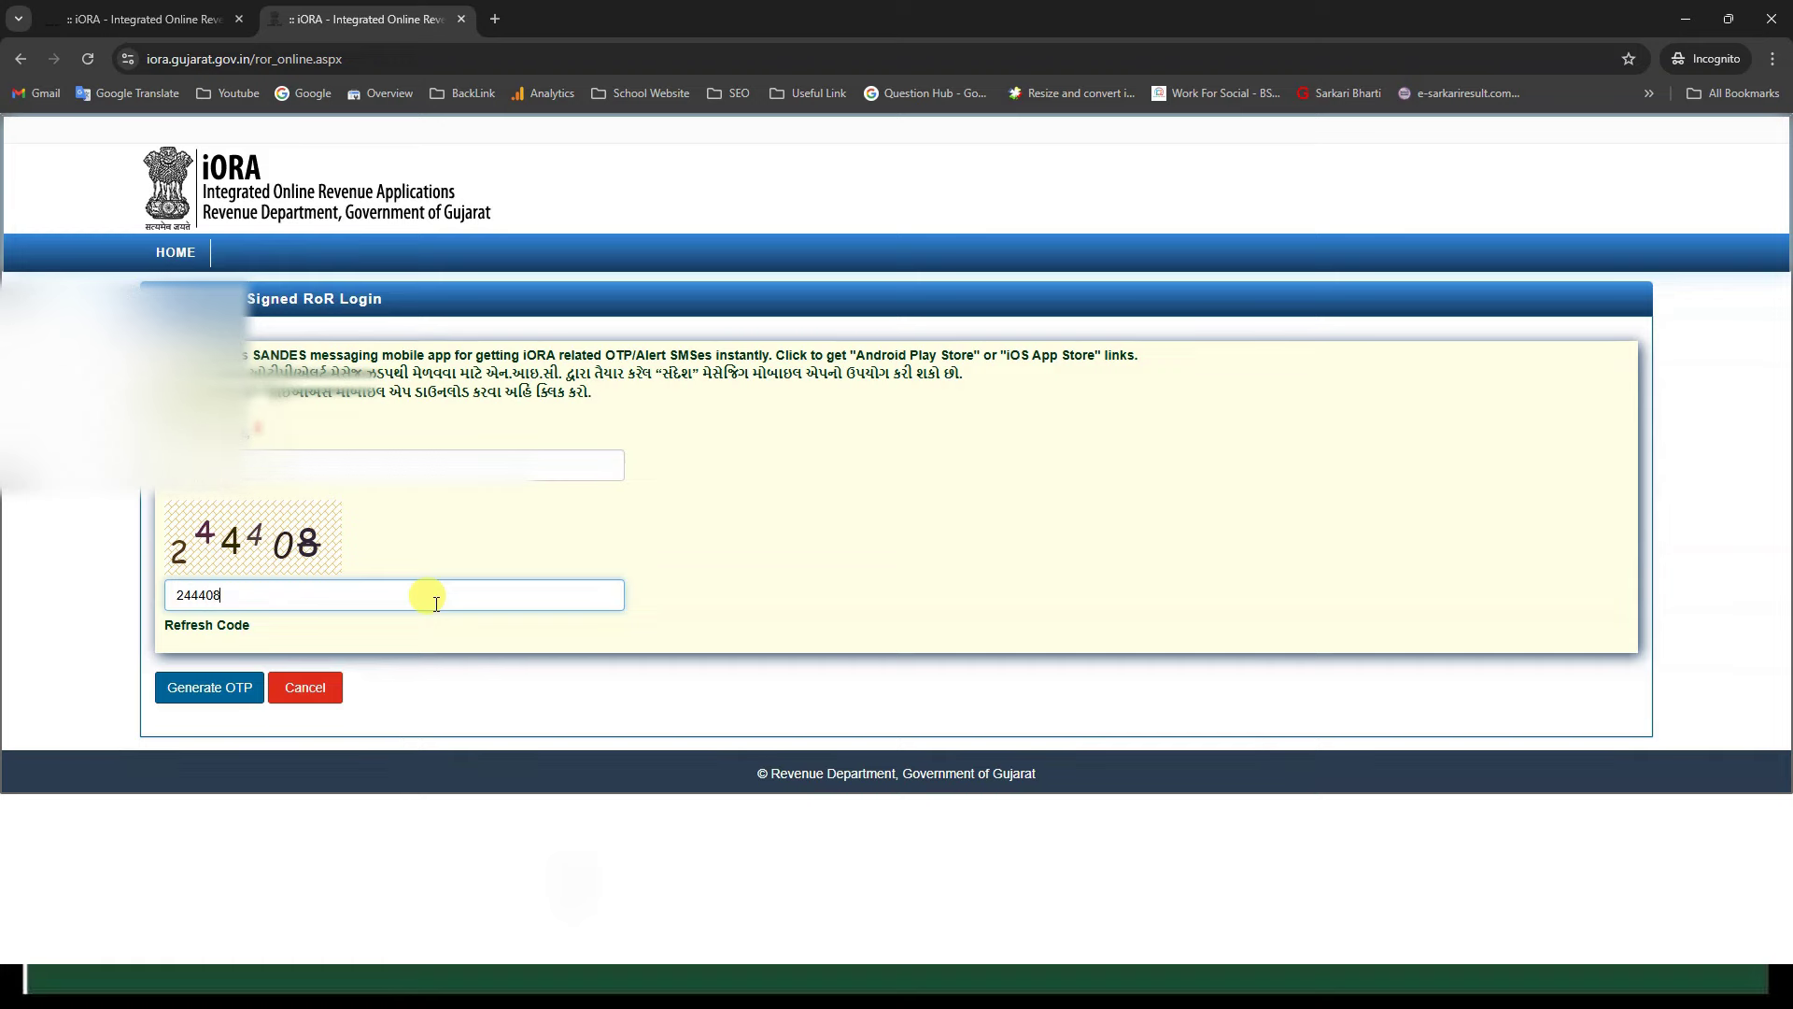
pyautogui.click(240, 685)
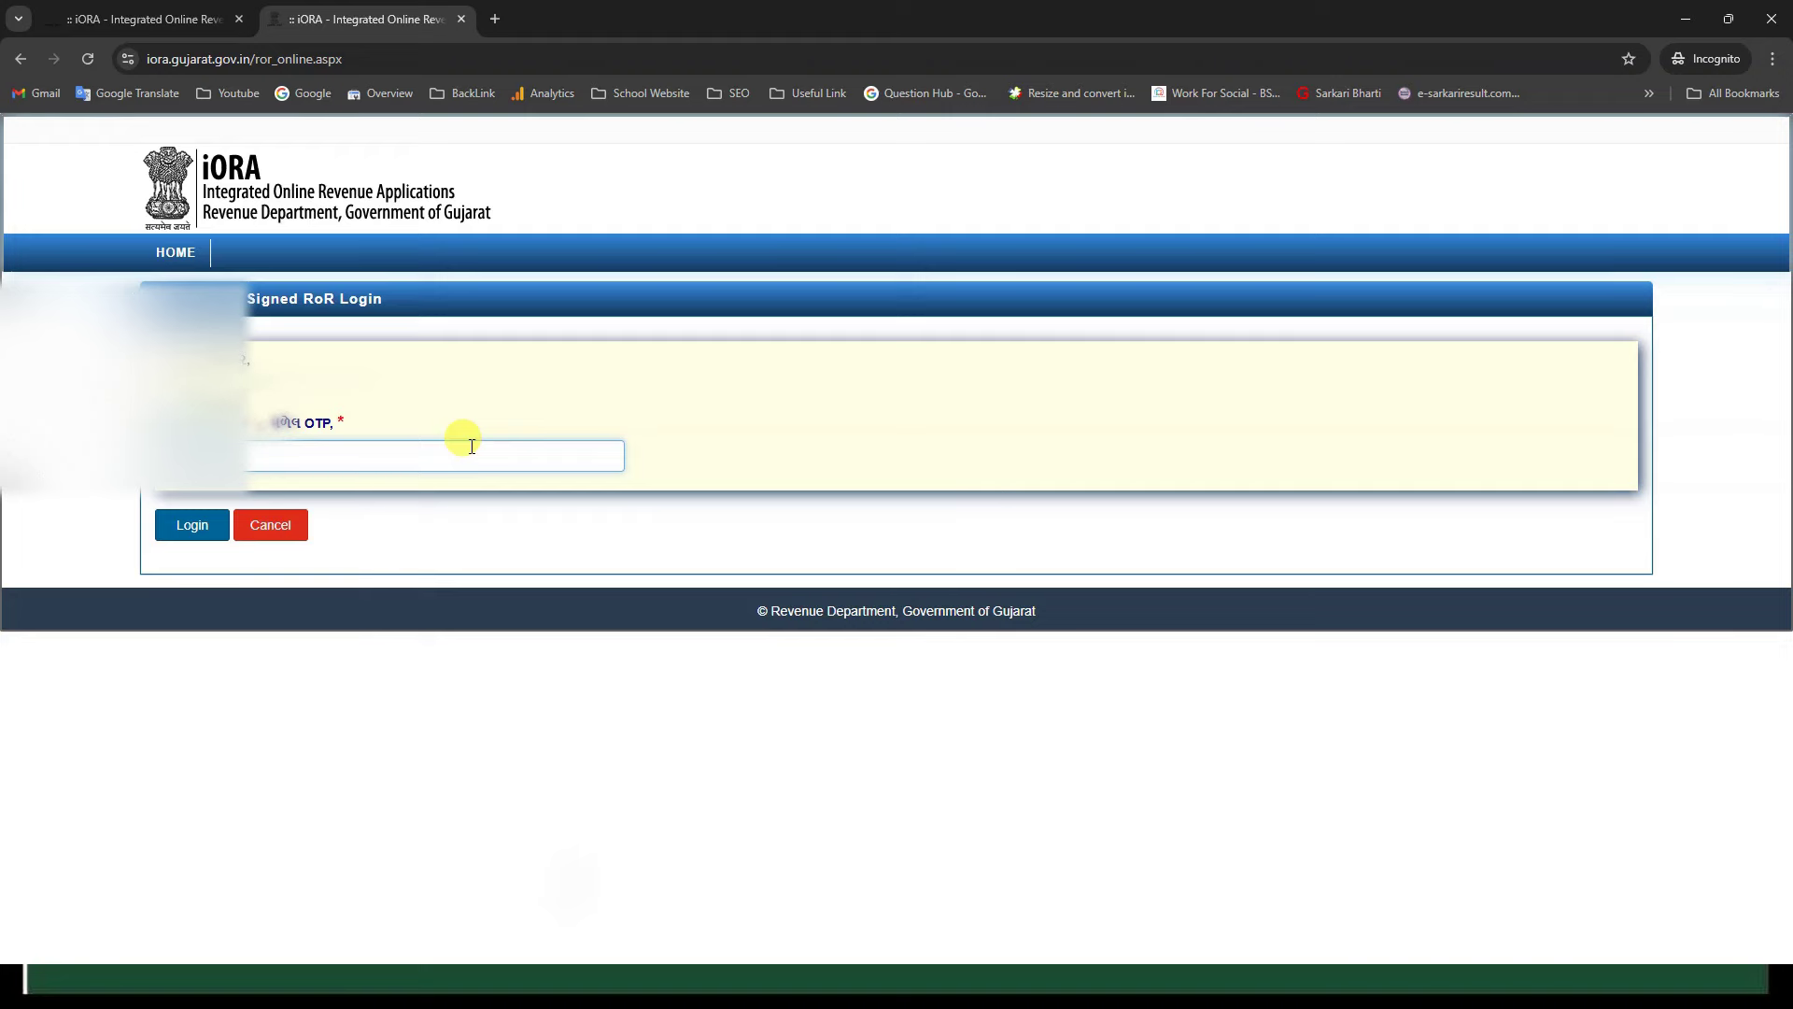
pyautogui.click(207, 539)
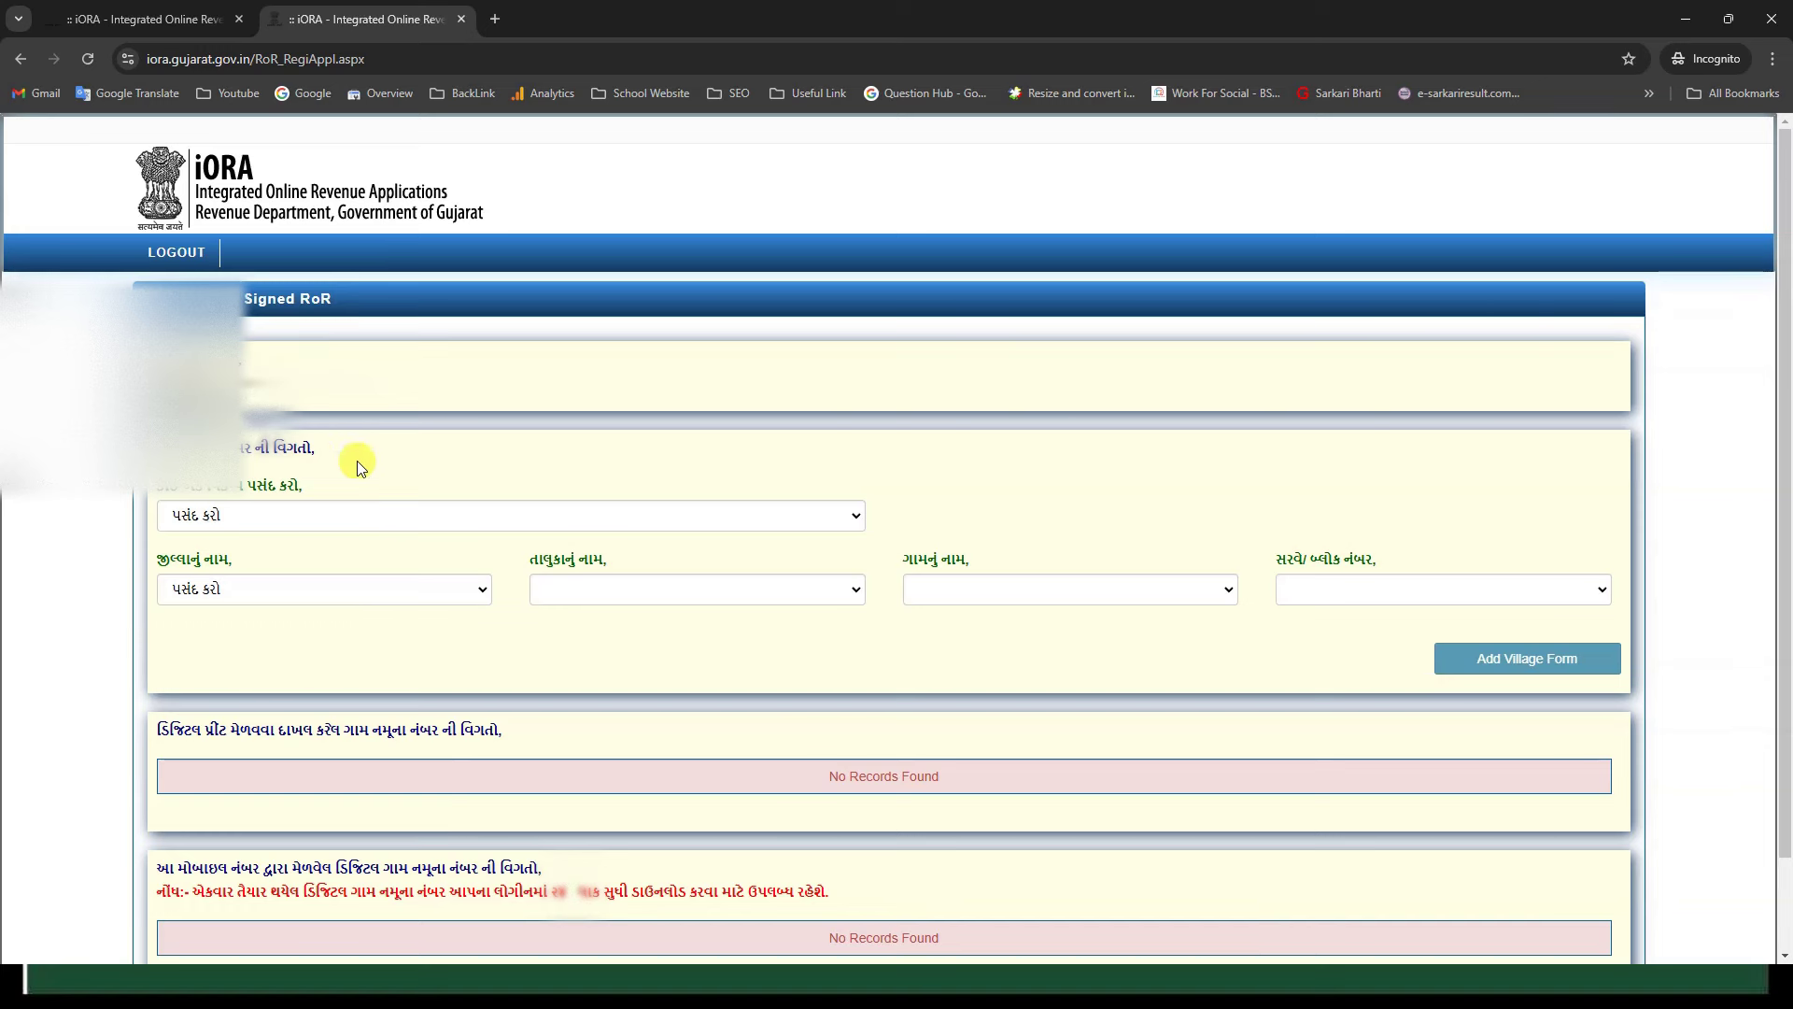
# Step: Select village form ગામ નમૂના નં. ૮-અ with district ભરુચ and taluka હાંસોટ
pyautogui.click(376, 507)
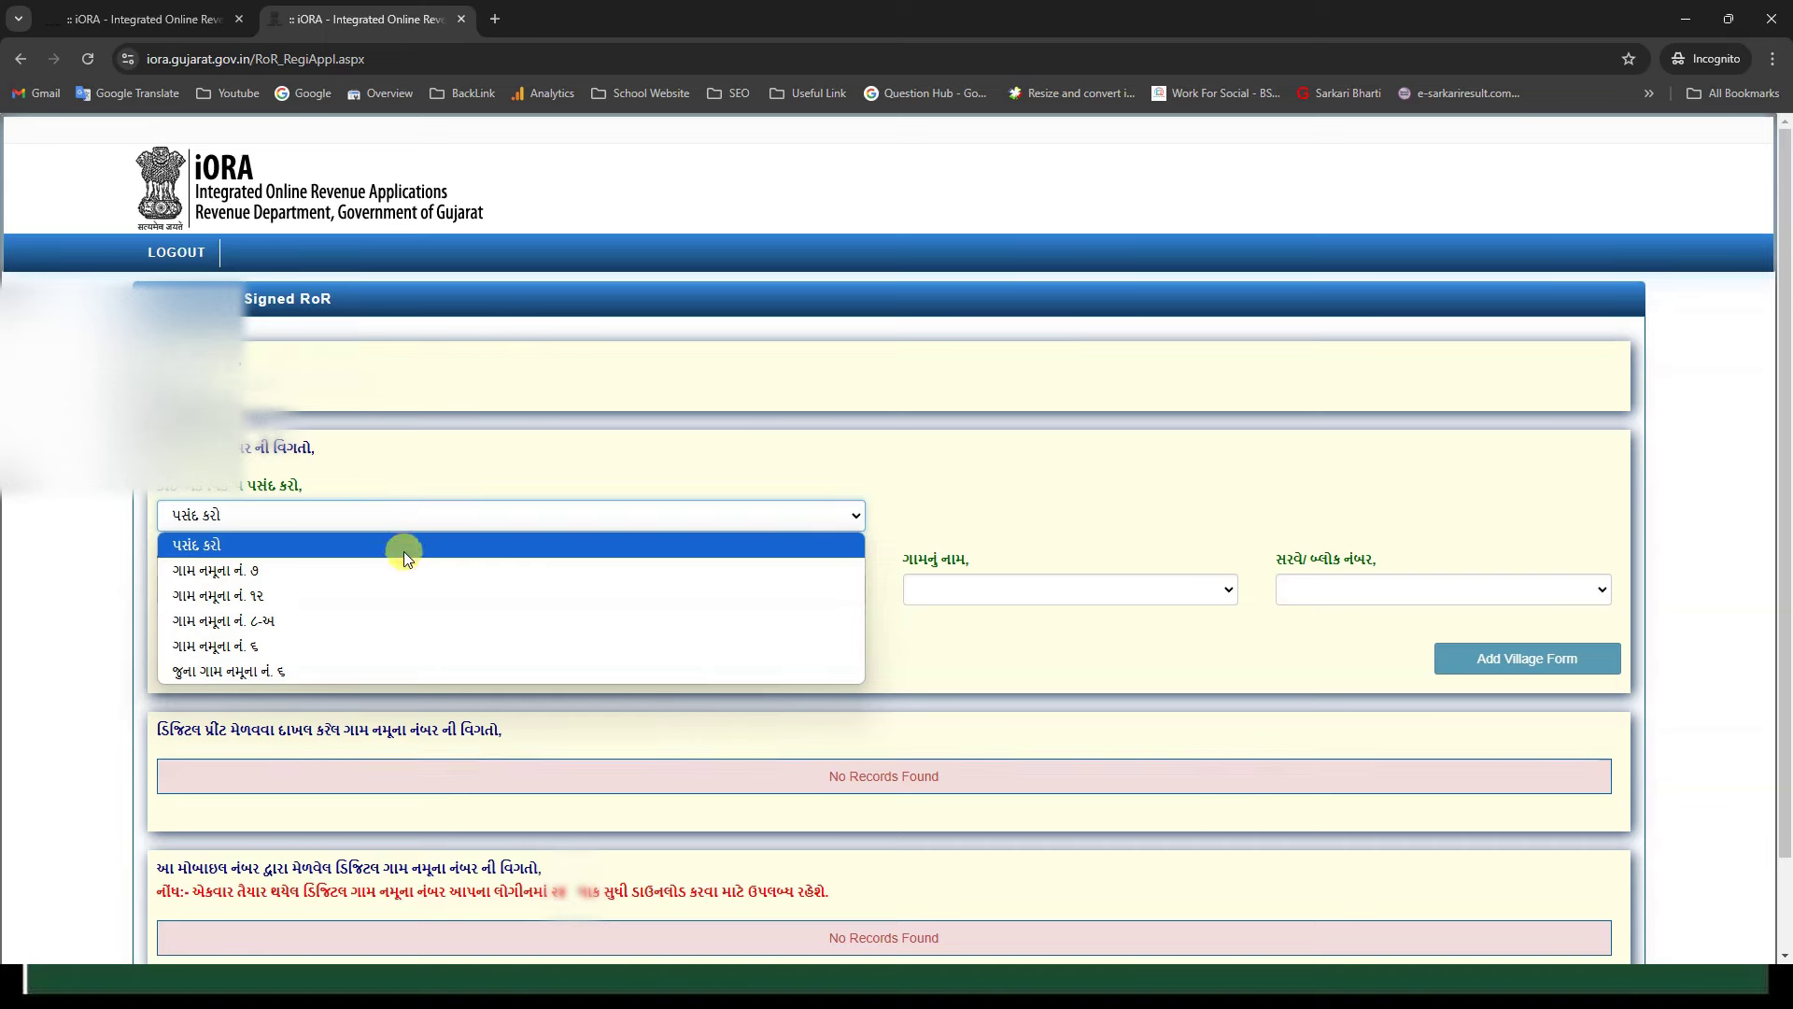
pyautogui.click(400, 622)
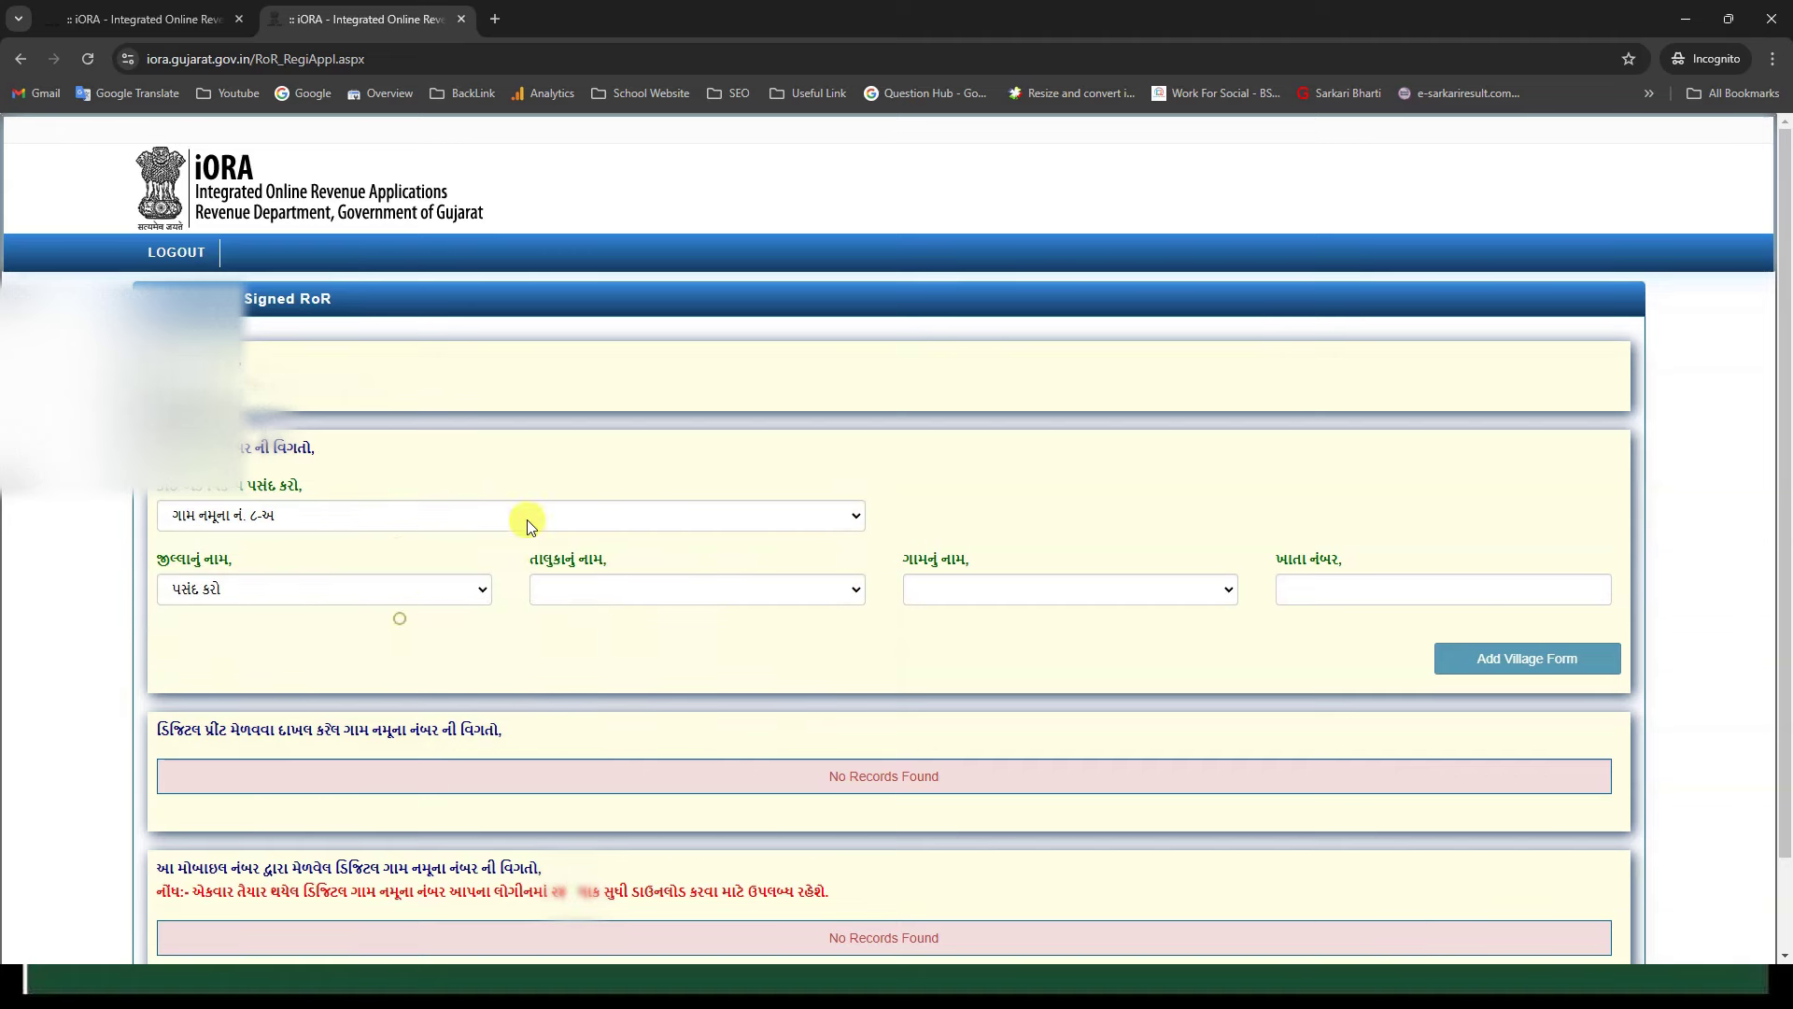
pyautogui.click(350, 592)
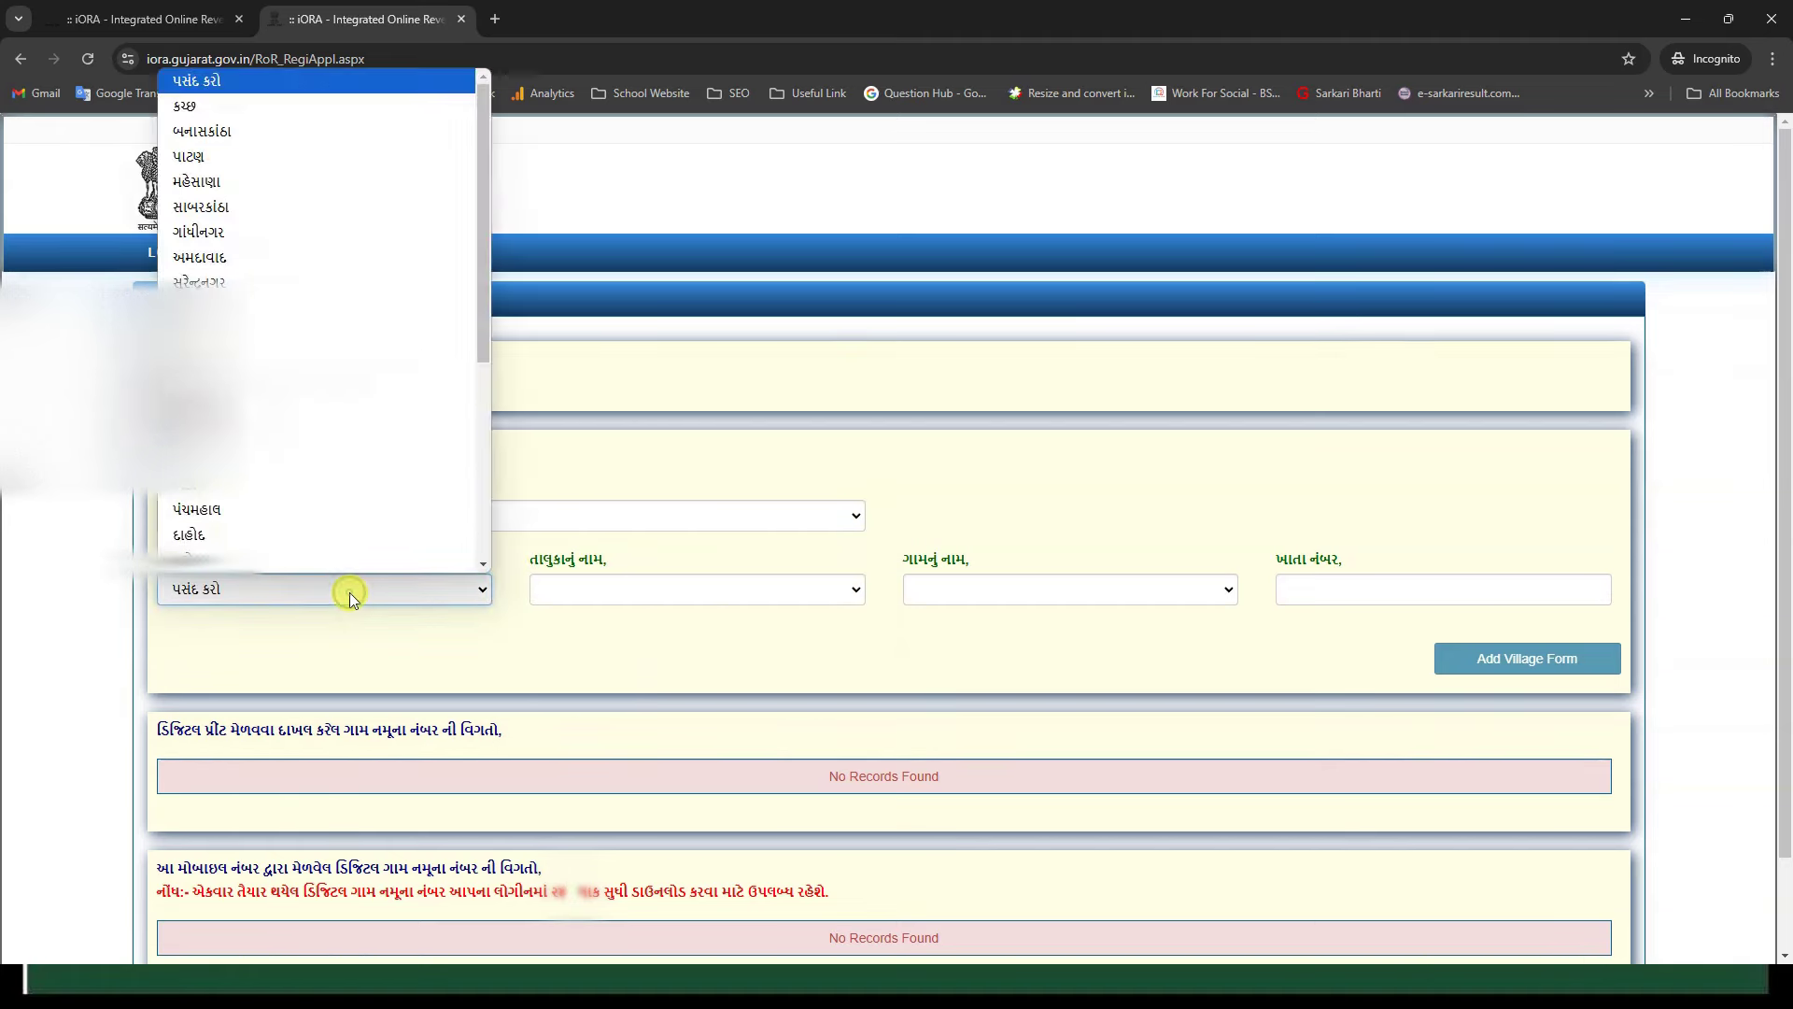
pyautogui.scroll(-3, 328, 430)
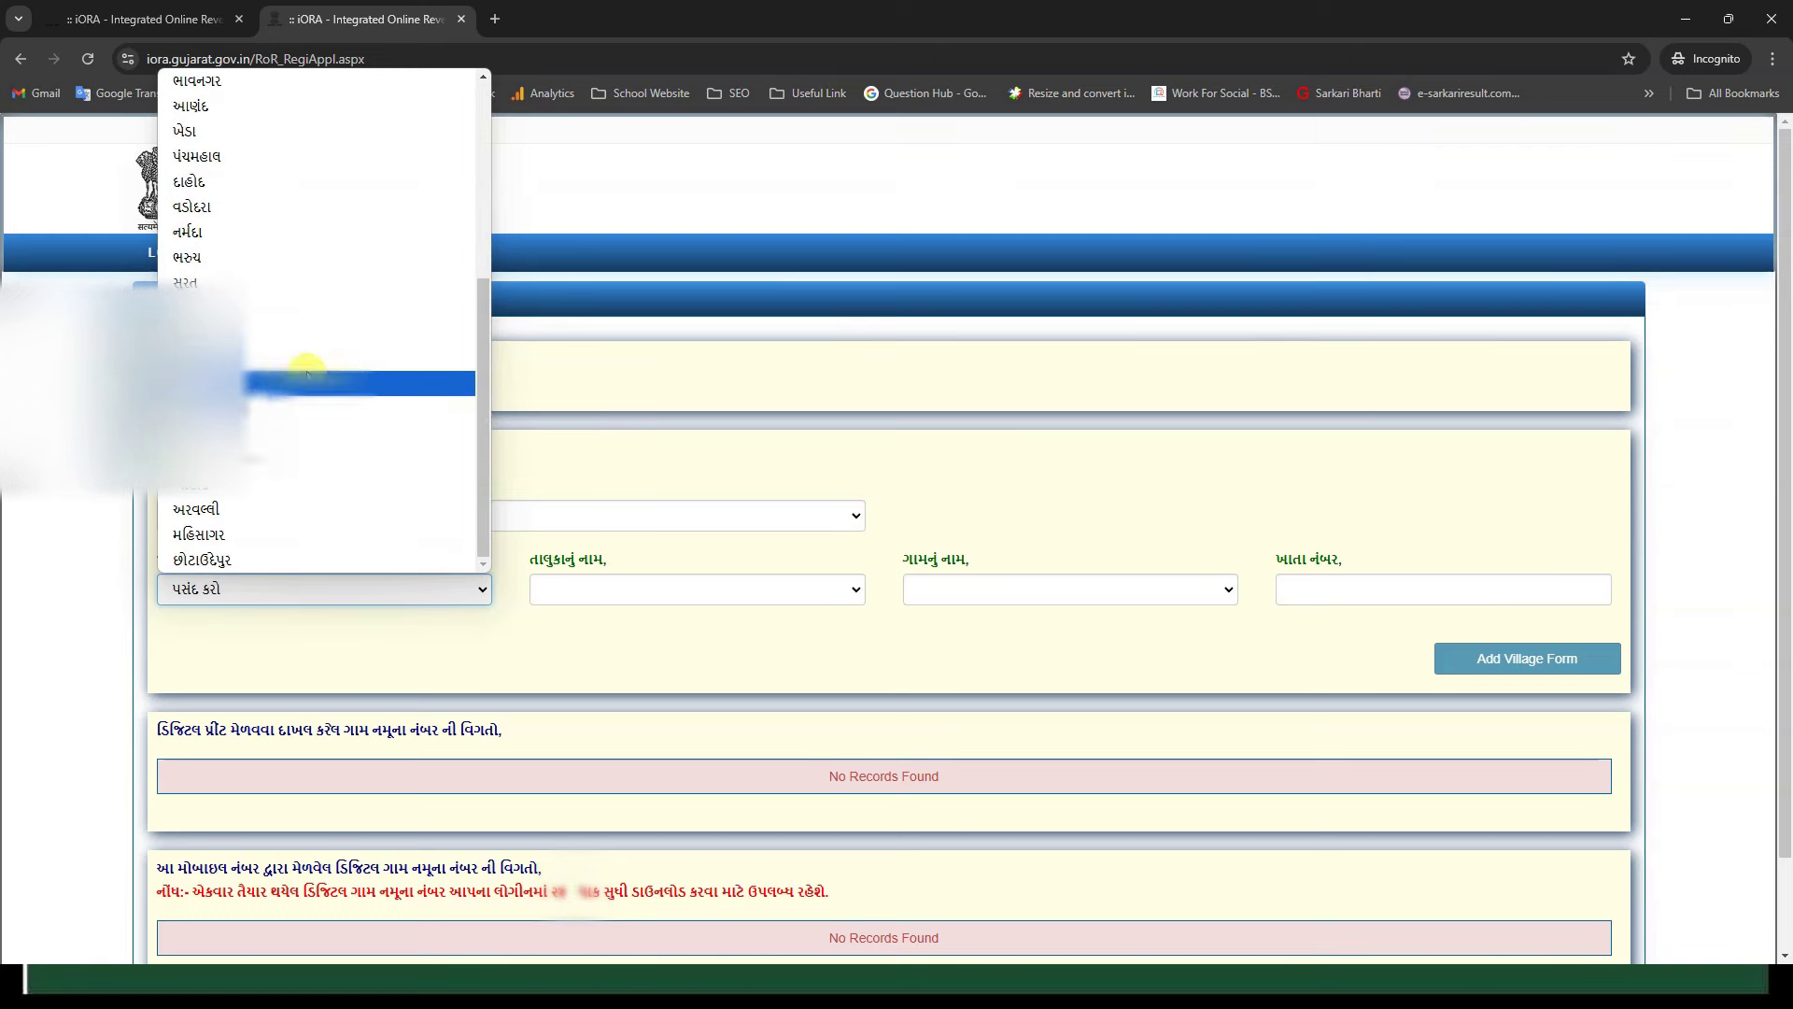
pyautogui.click(282, 259)
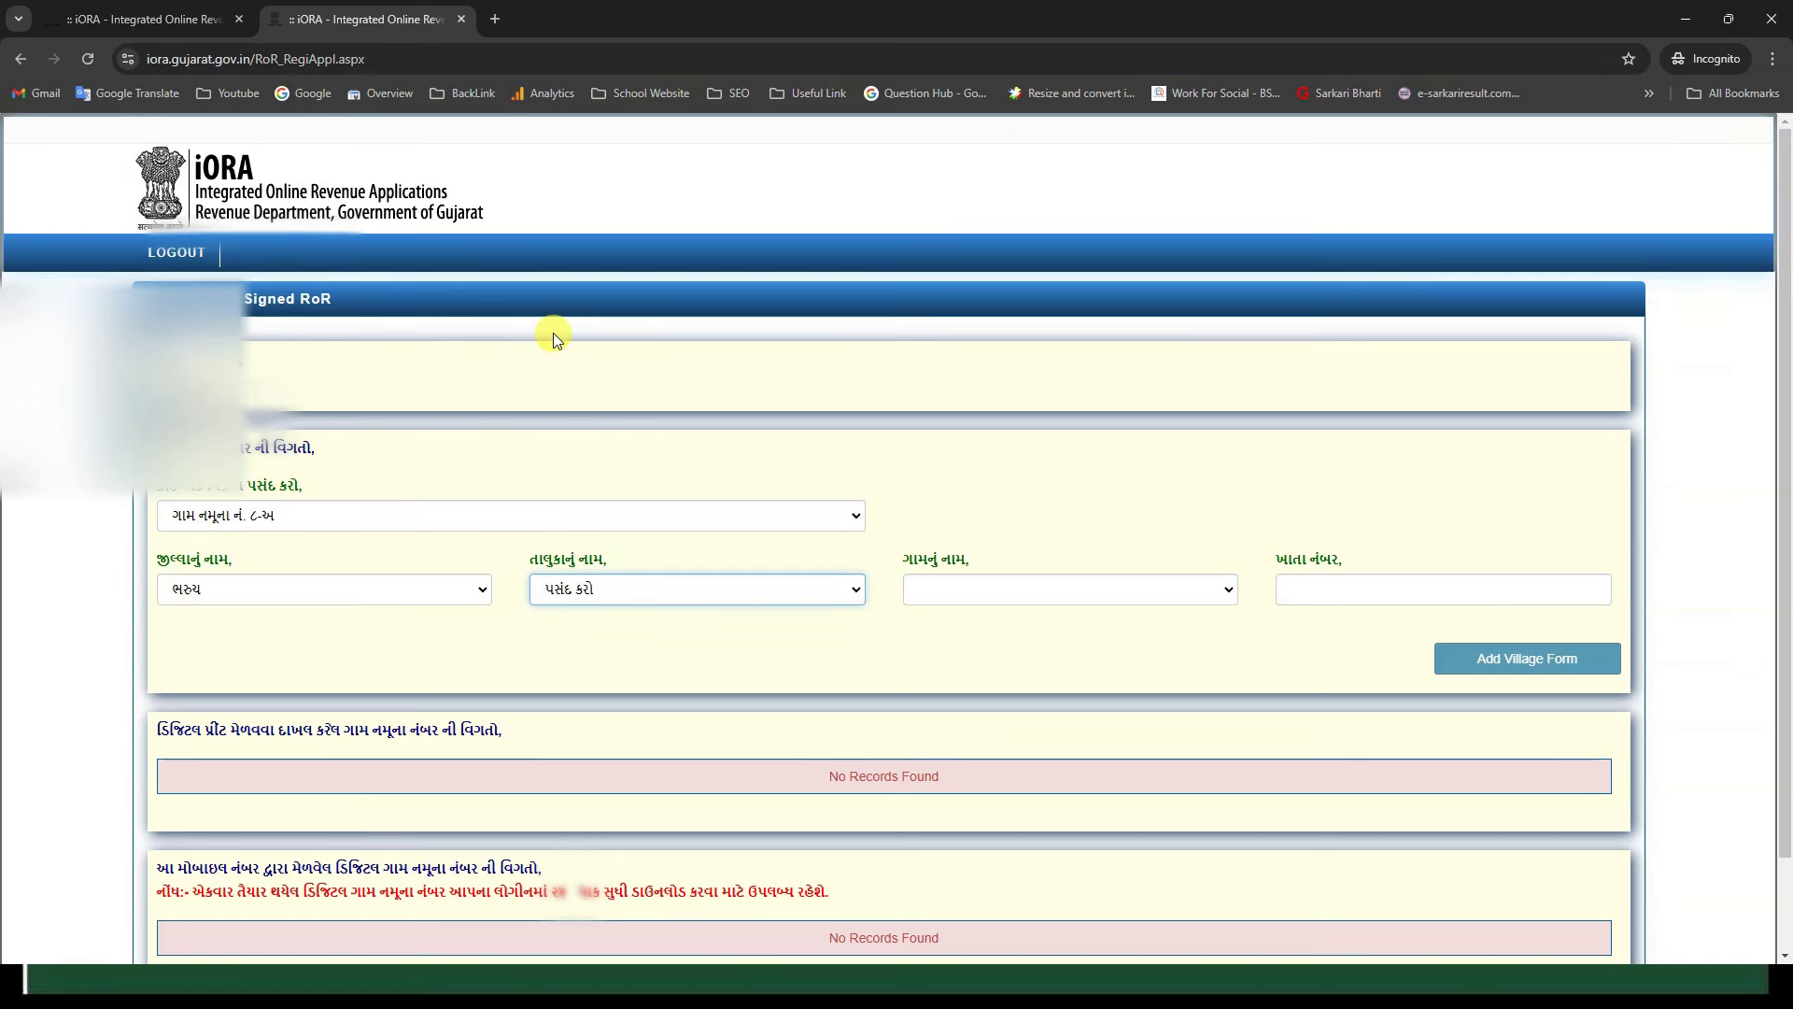
pyautogui.click(669, 588)
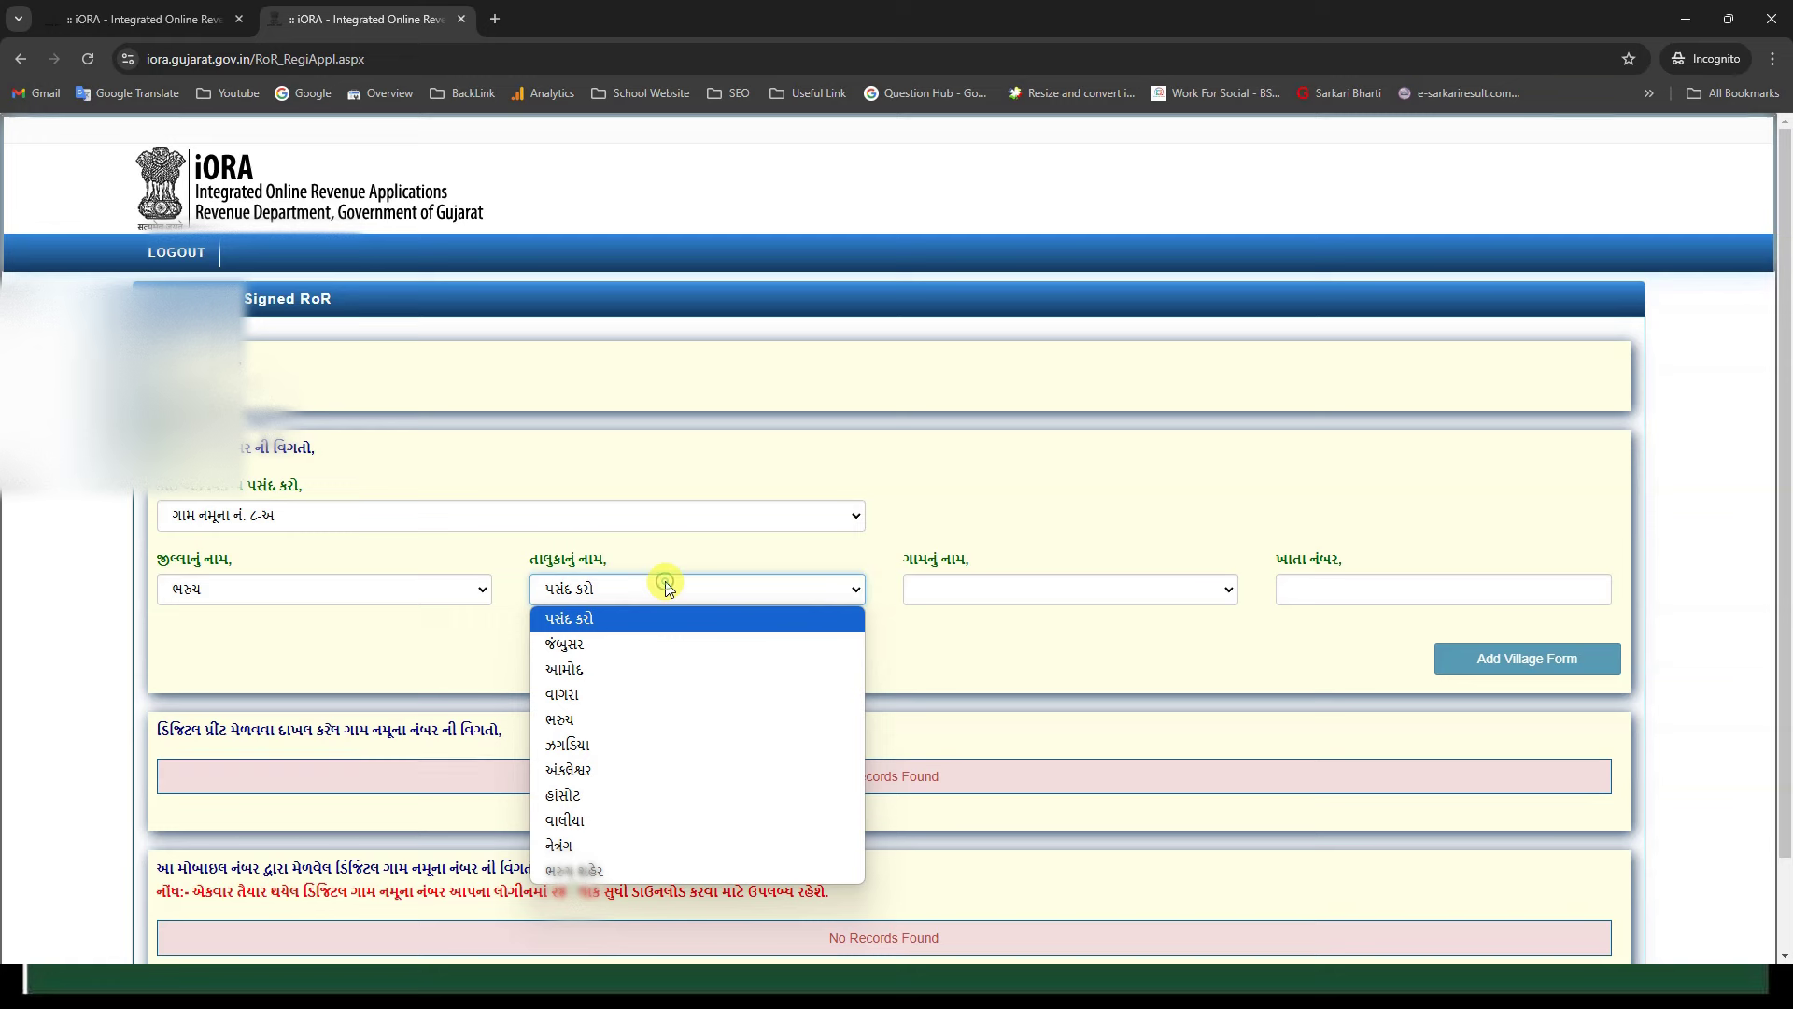
pyautogui.click(652, 795)
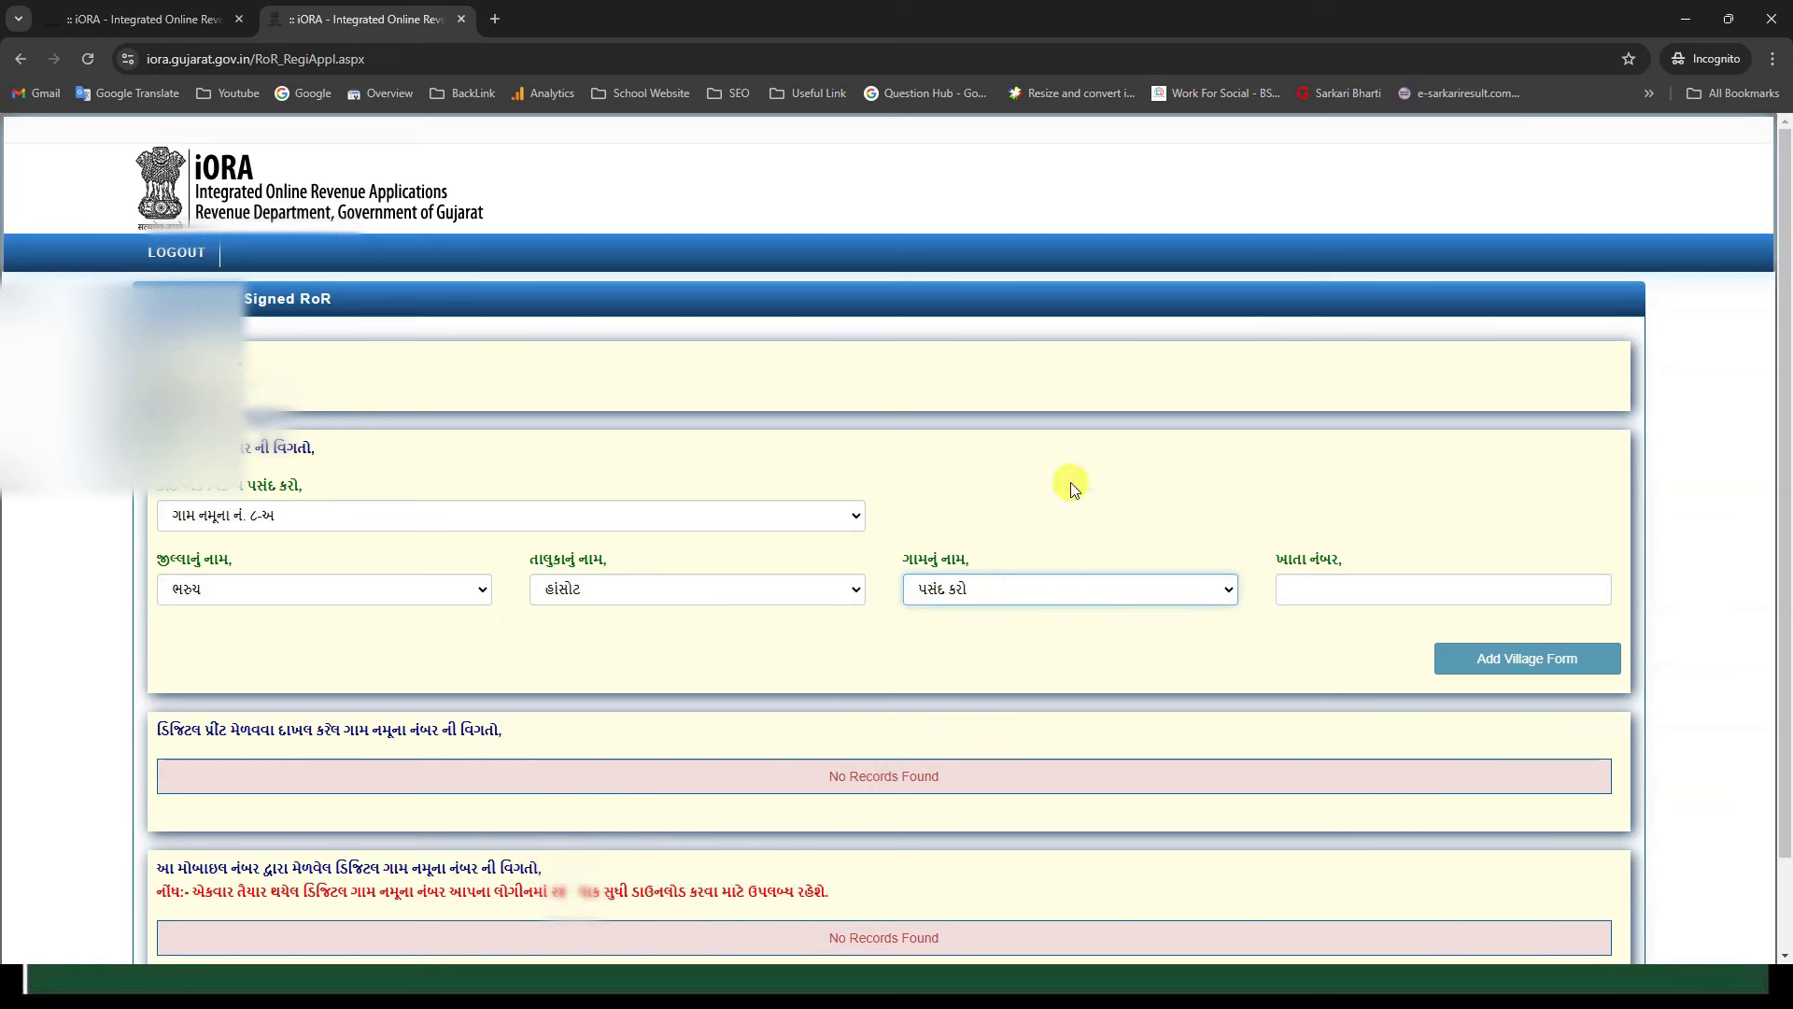
# Step: Choose village સમલી, enter khata 127 and add the VF-8A form to the request
pyautogui.click(1032, 597)
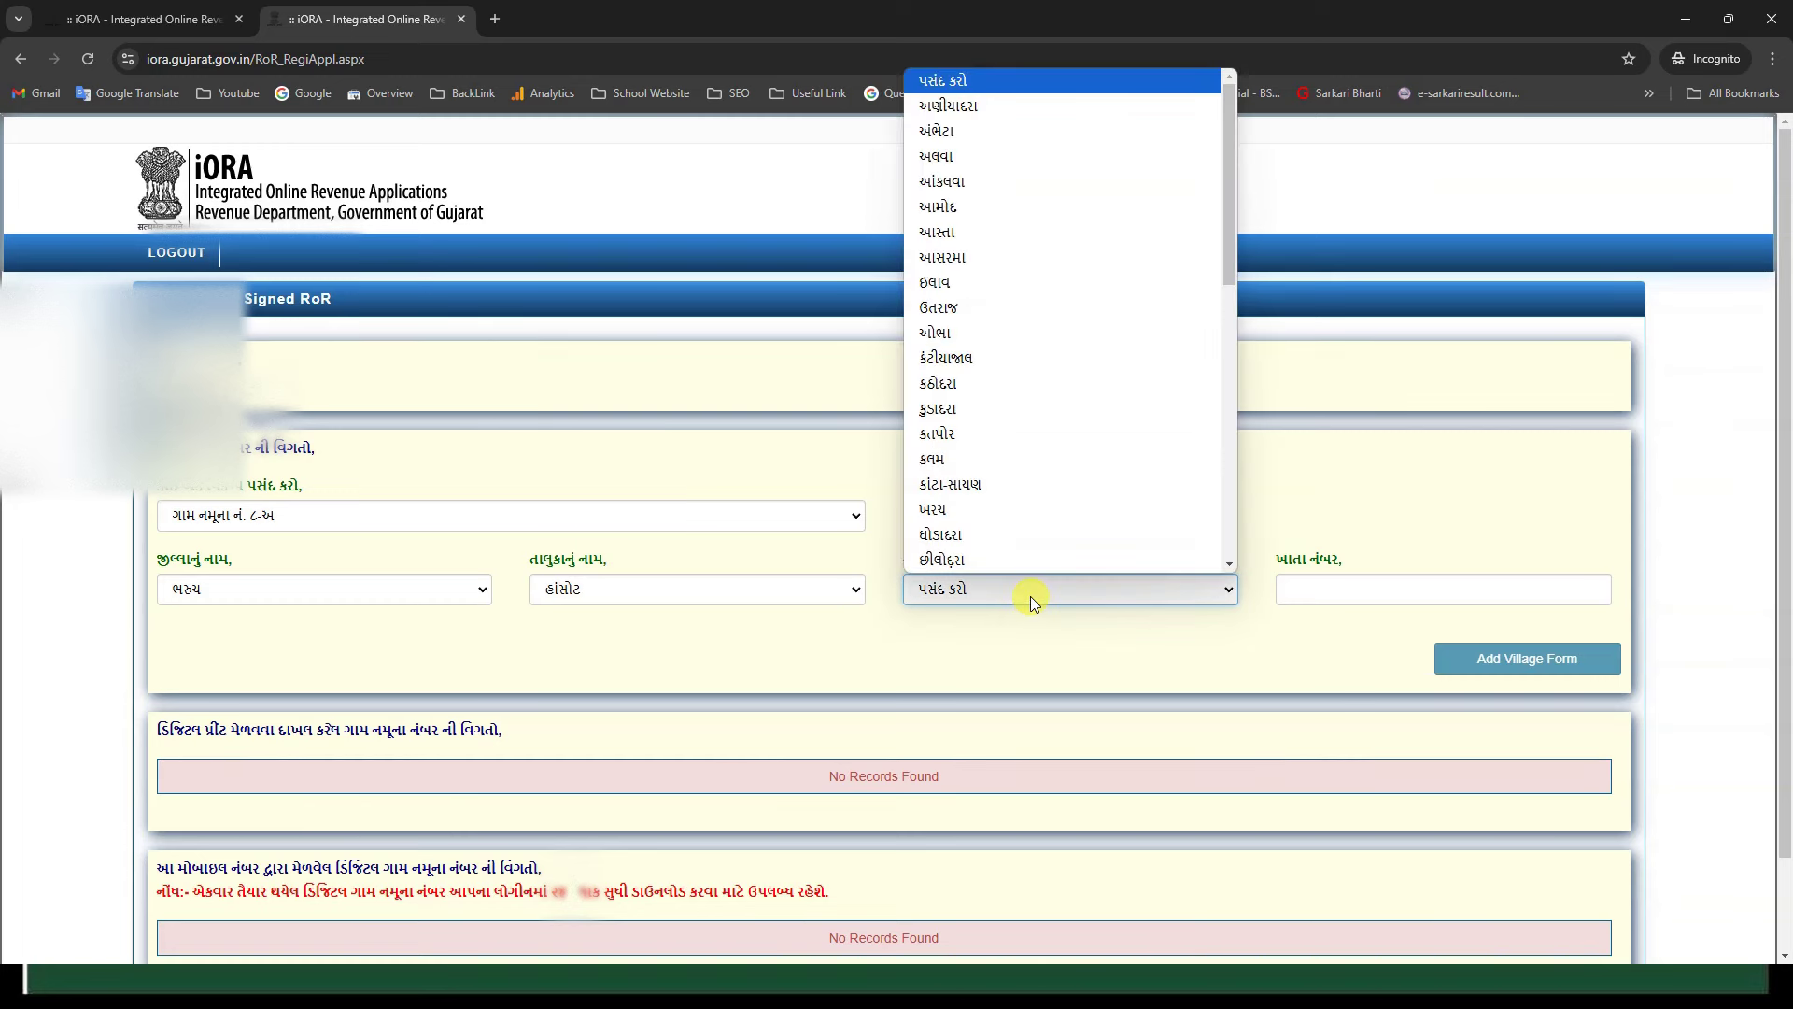
pyautogui.scroll(-7, 1031, 459)
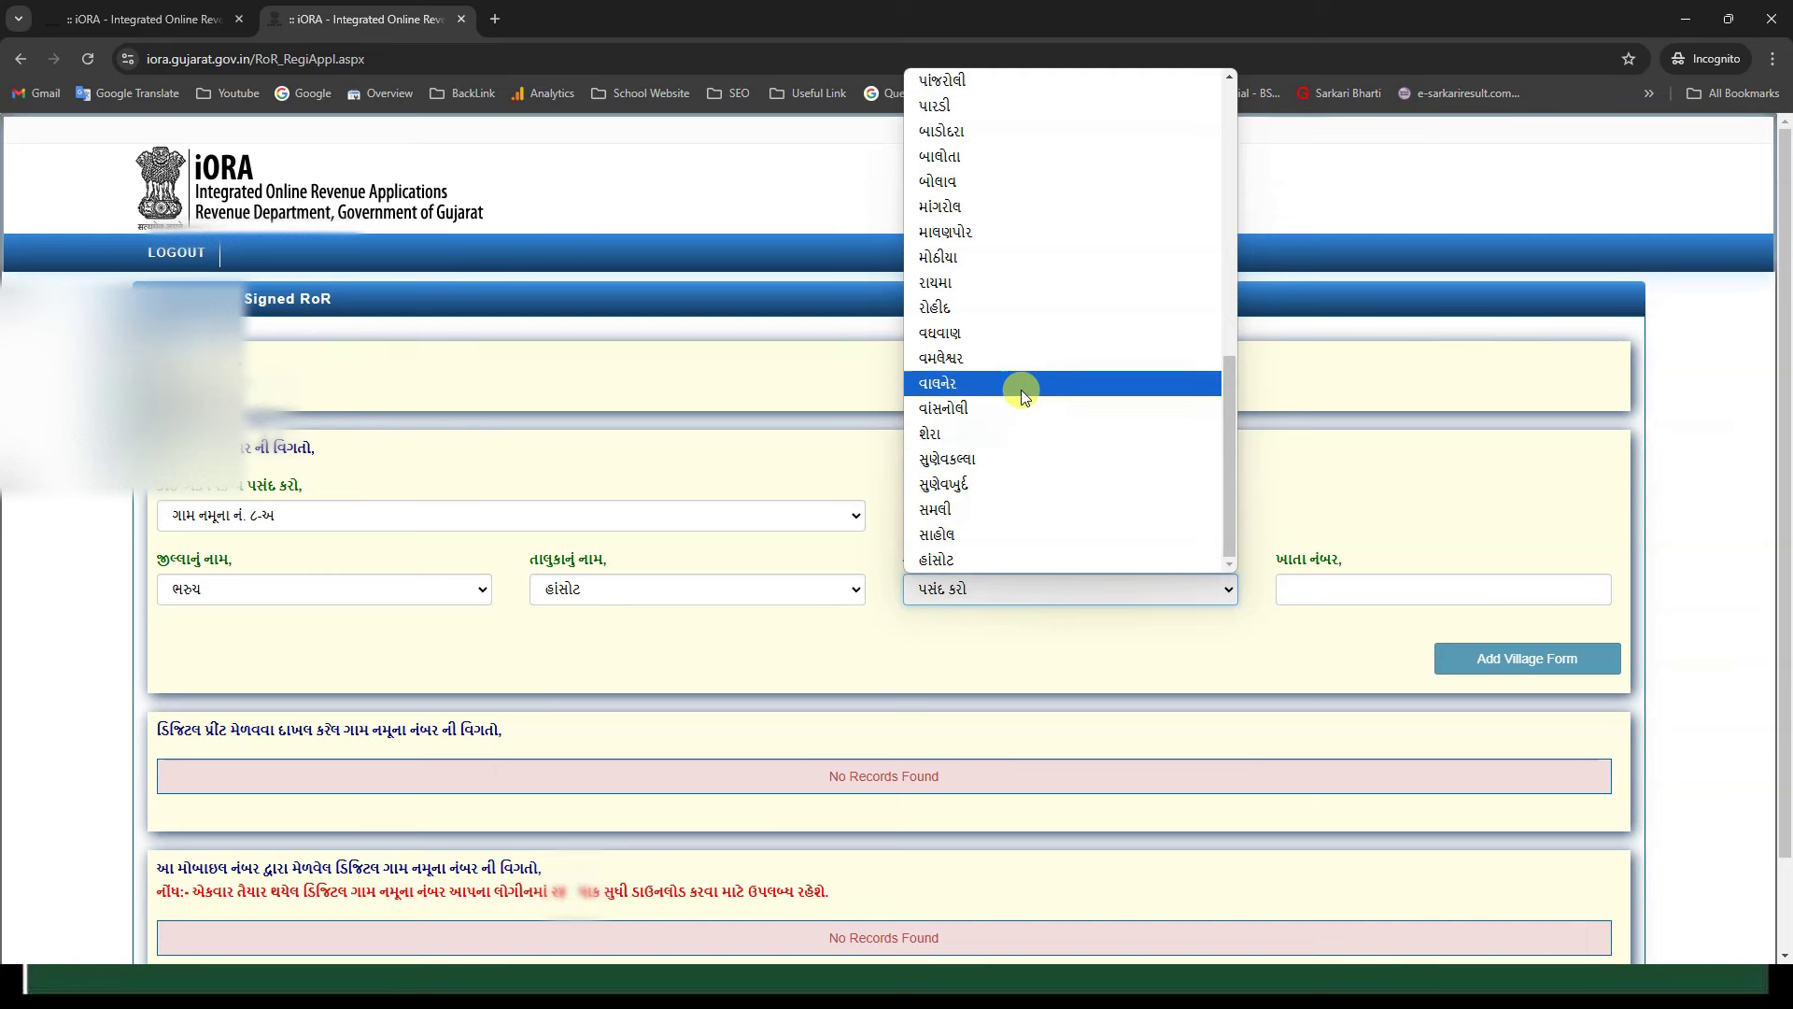
pyautogui.click(1033, 507)
pyautogui.click(1280, 598)
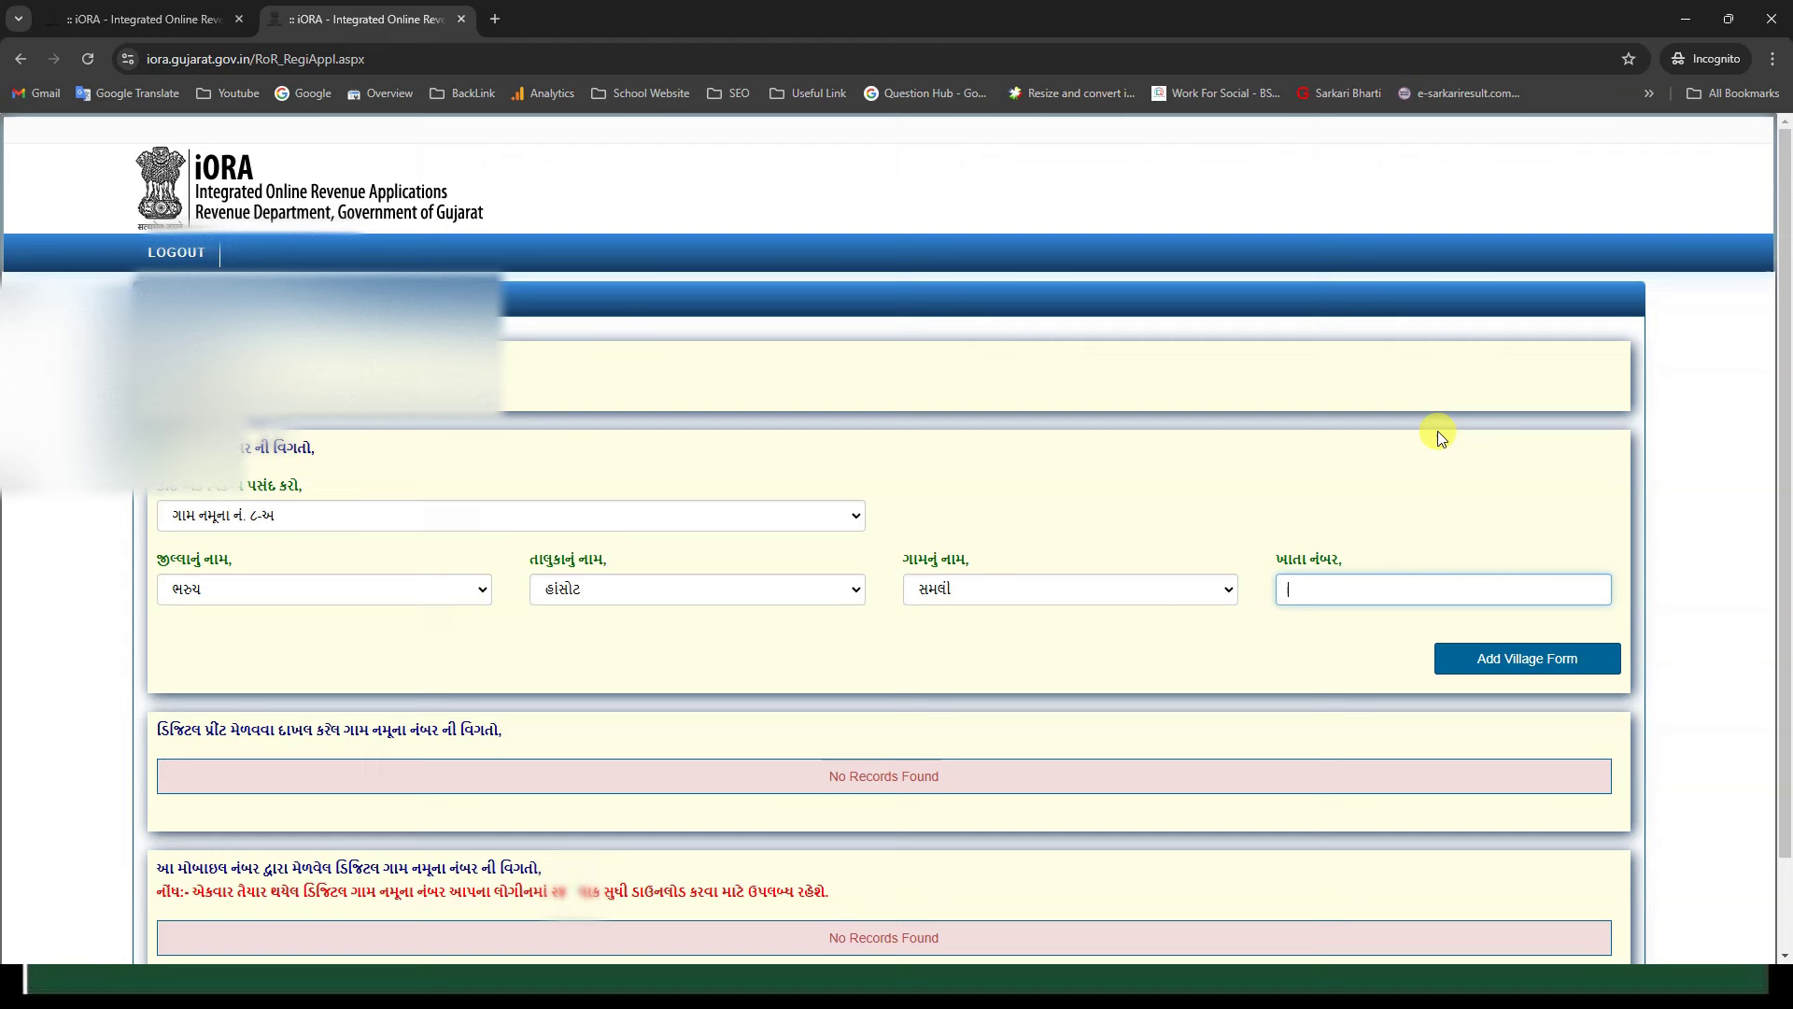
pyautogui.write('127')
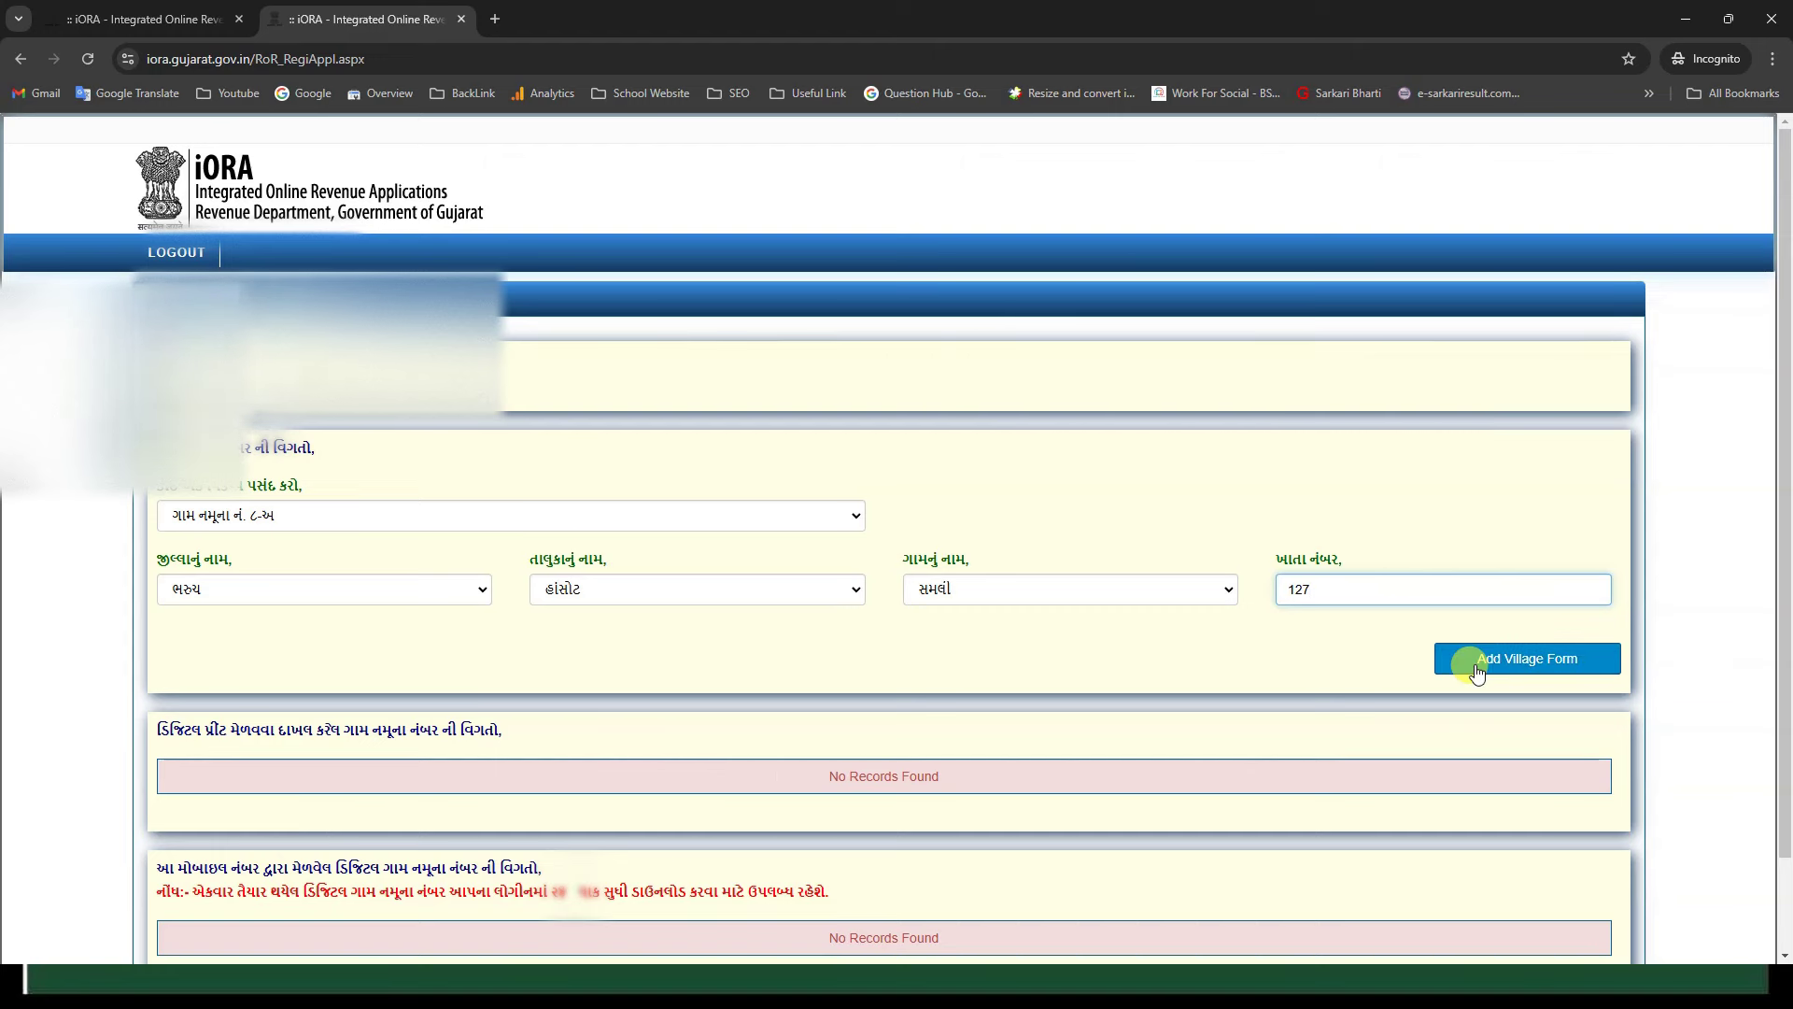
pyautogui.click(1532, 659)
# Step: Check the listed VF-8A entry for khata 127, then reopen the village form type list
pyautogui.scroll(-2, 1662, 513)
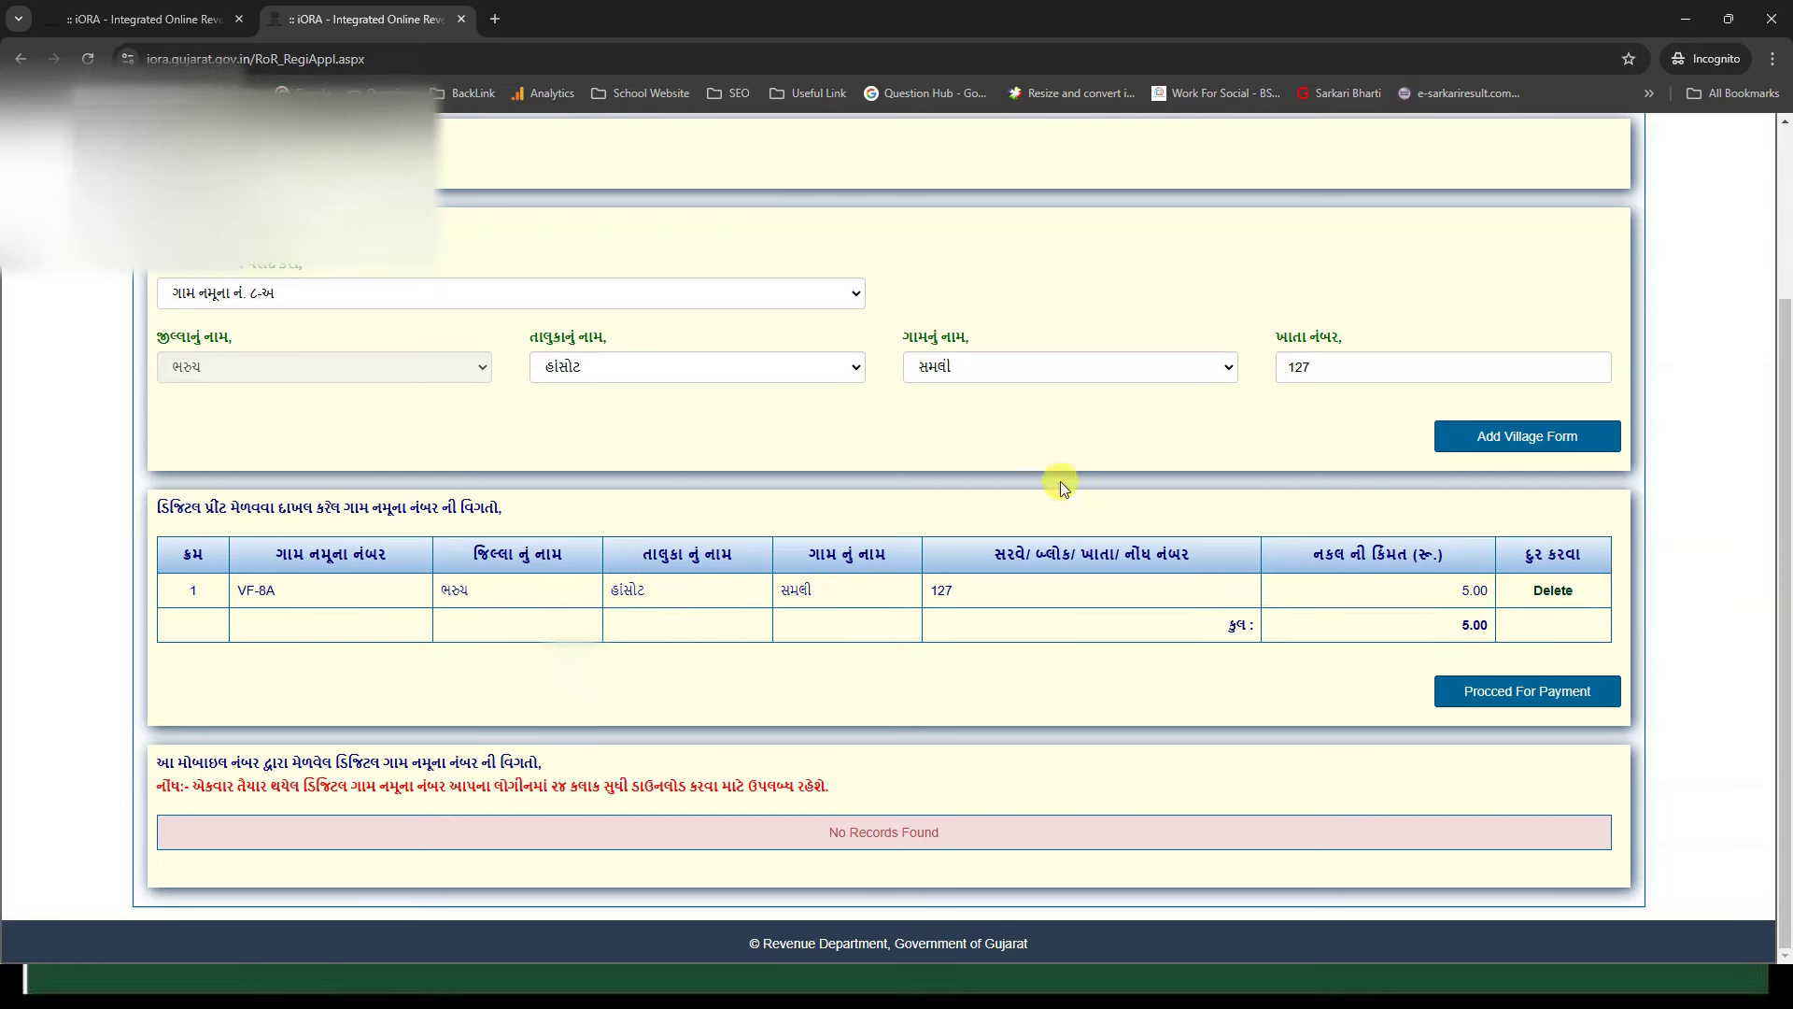
pyautogui.scroll(1, 1061, 480)
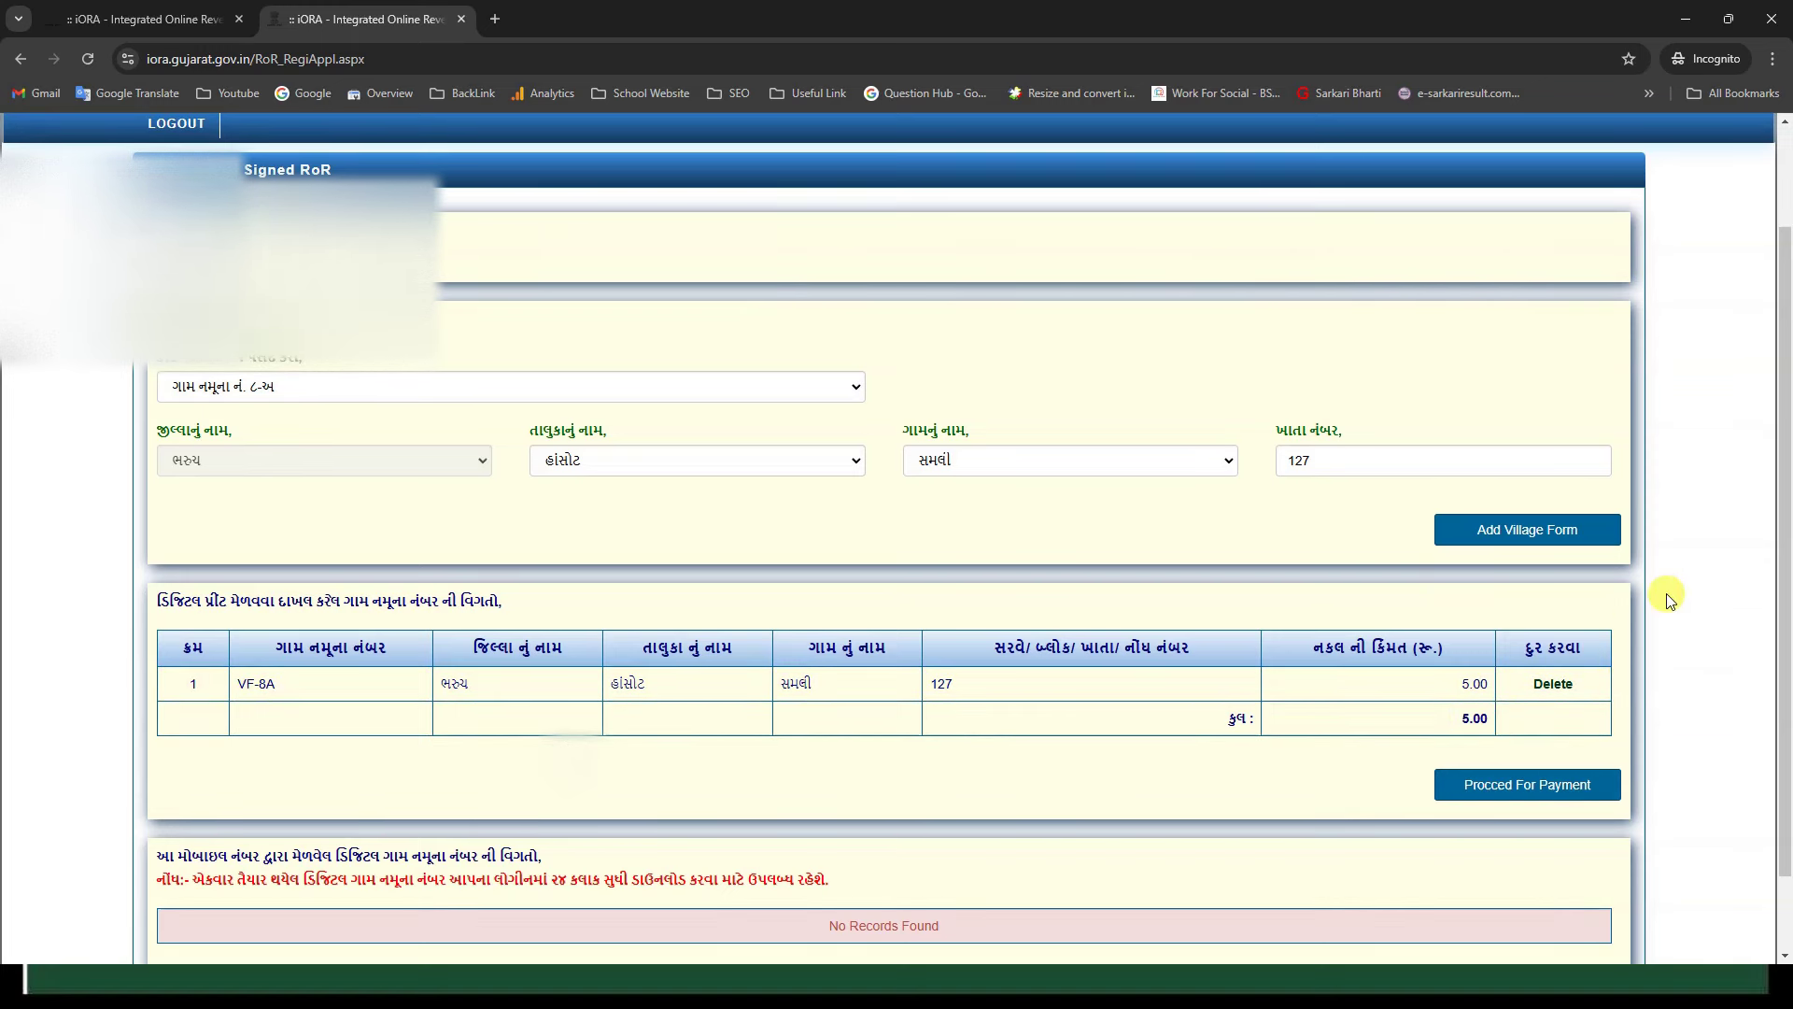
pyautogui.click(631, 393)
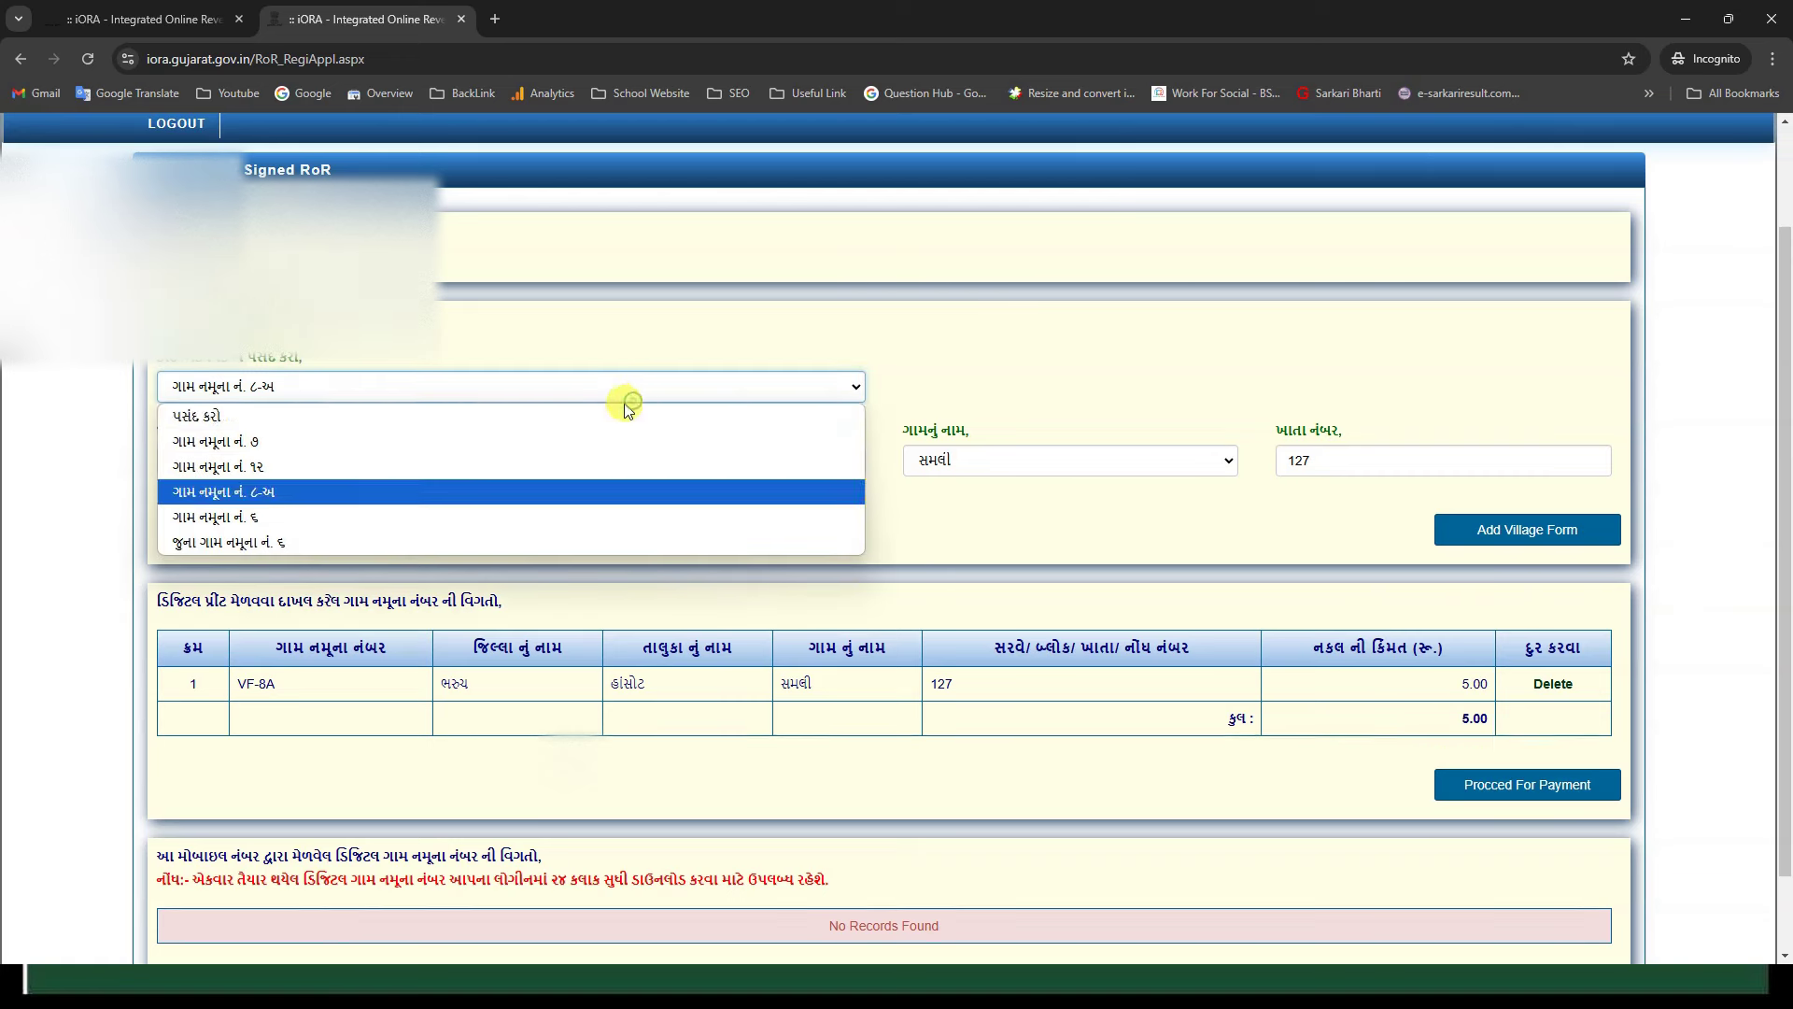
# Step: Add village form 7 for survey number 3 to the order
pyautogui.click(607, 438)
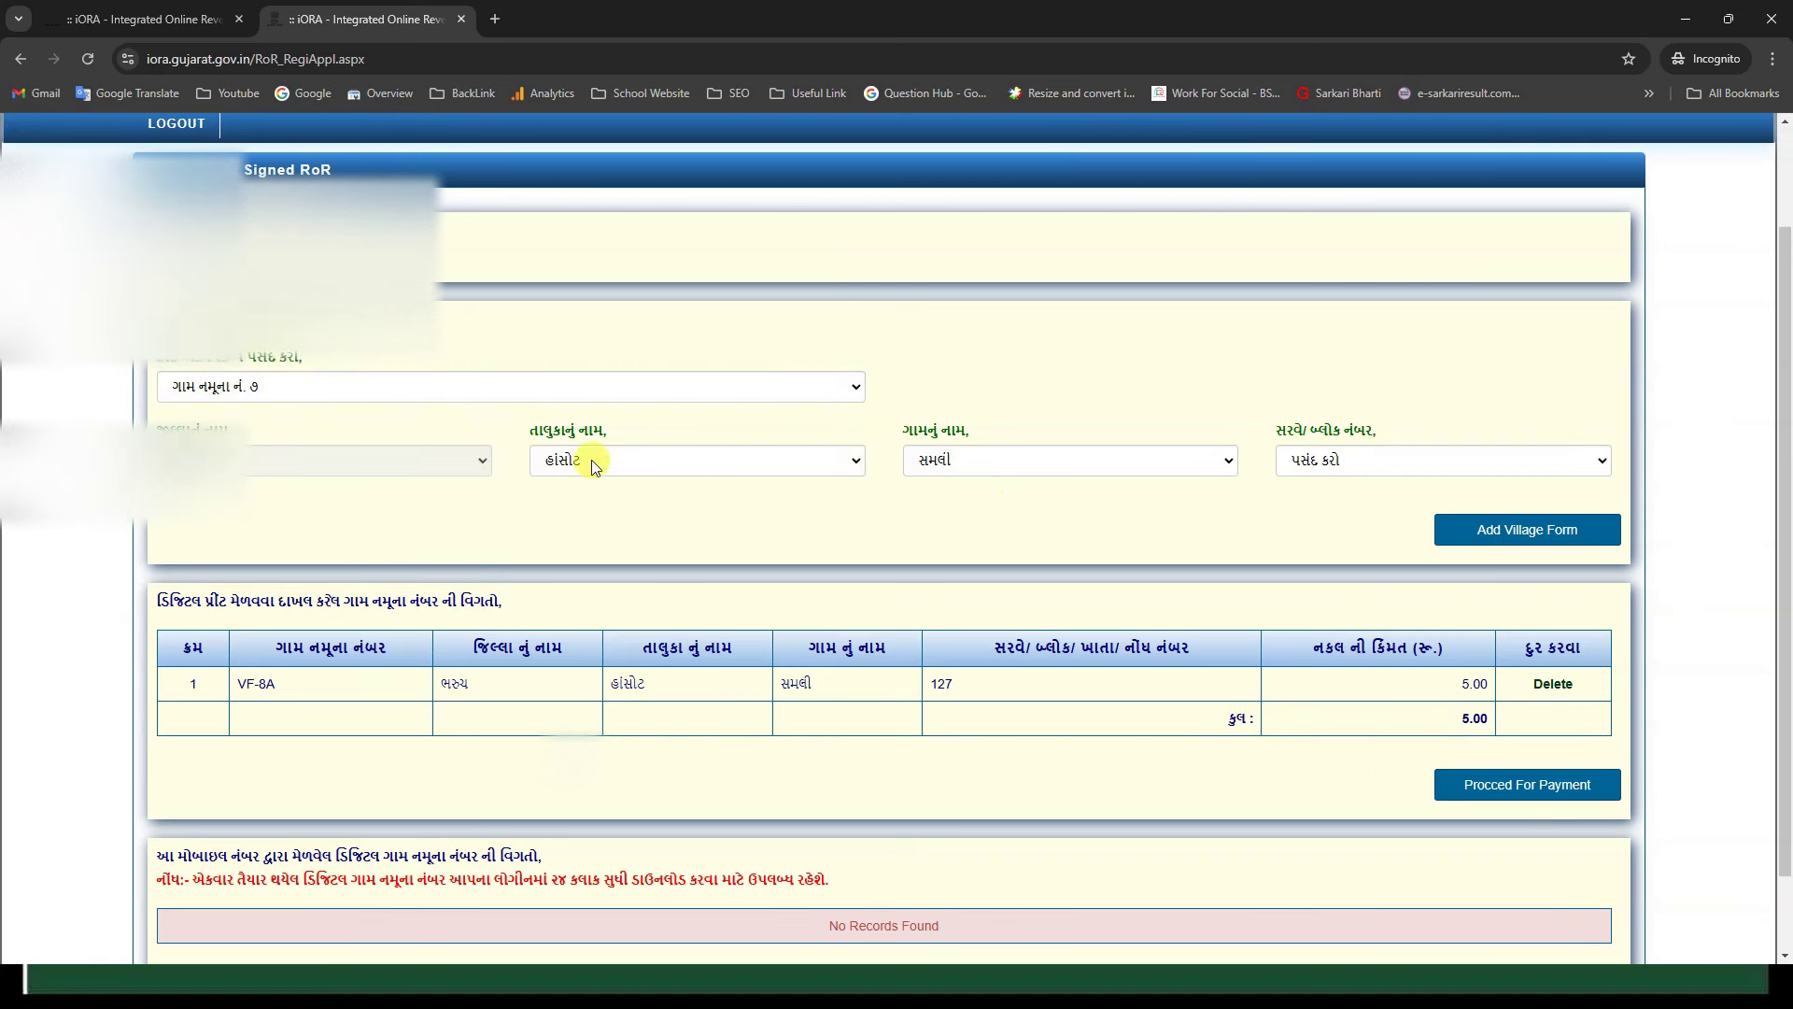
pyautogui.click(1340, 475)
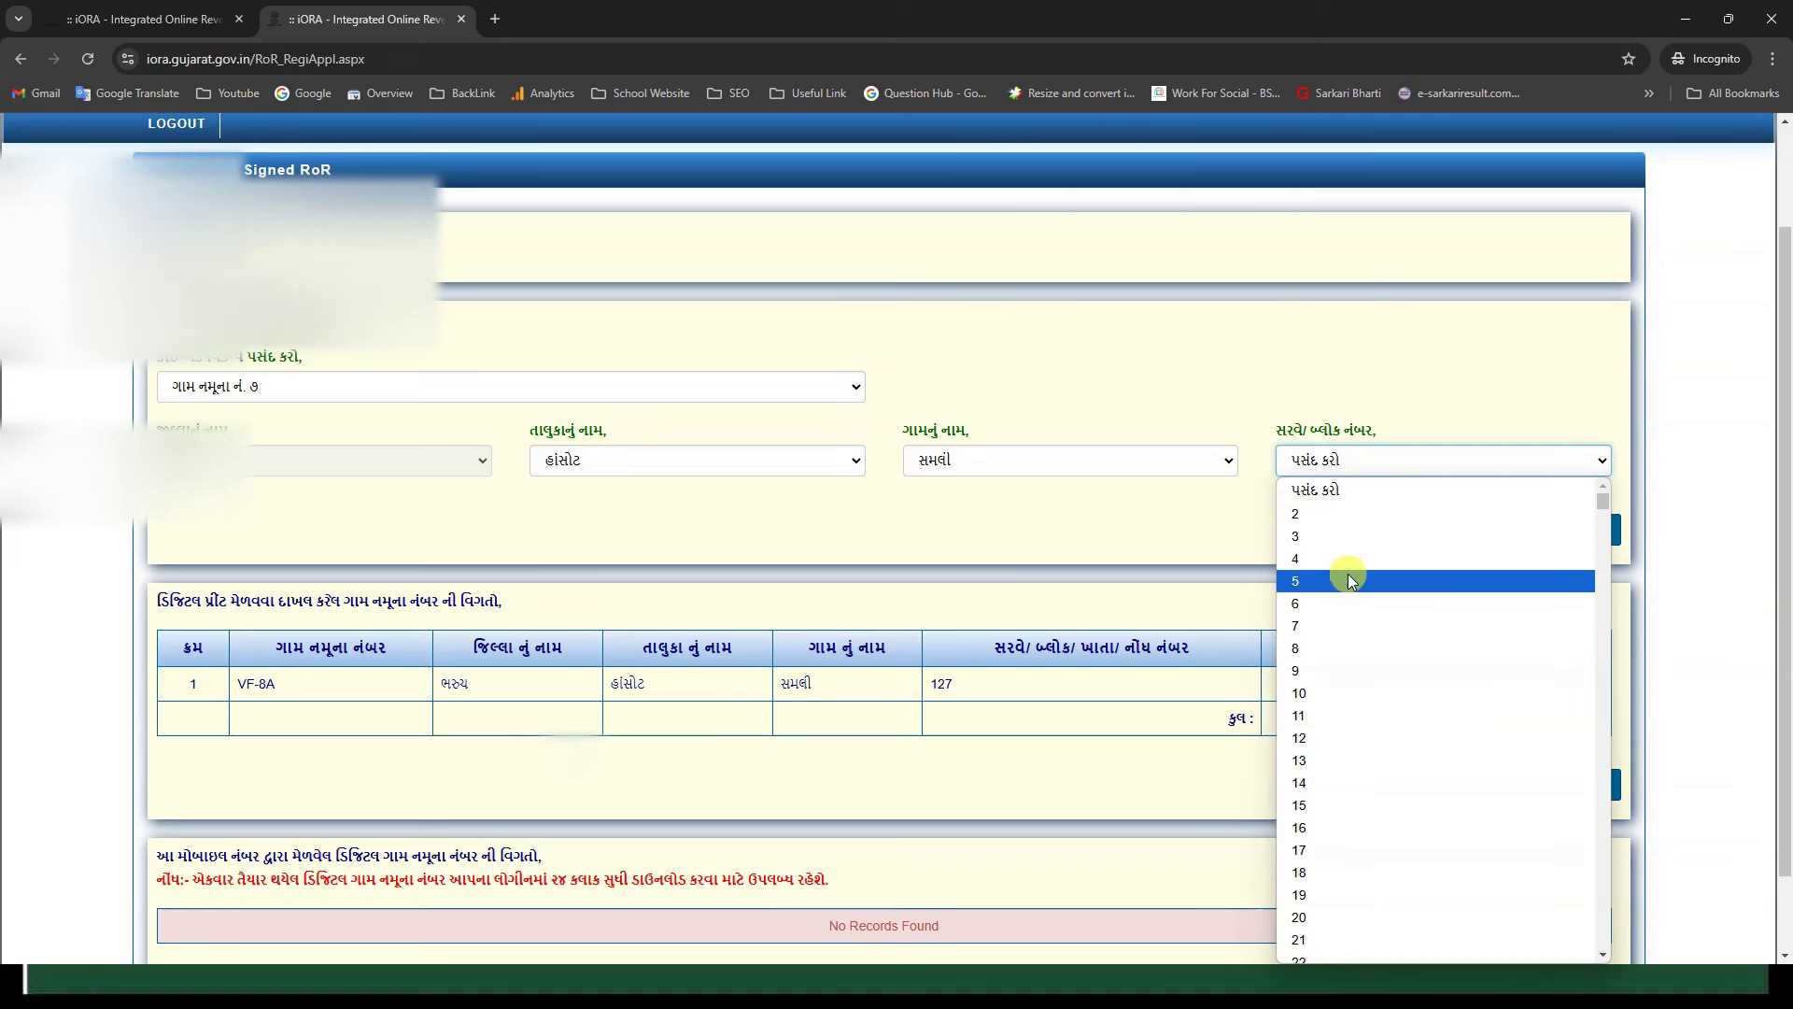
pyautogui.click(1342, 538)
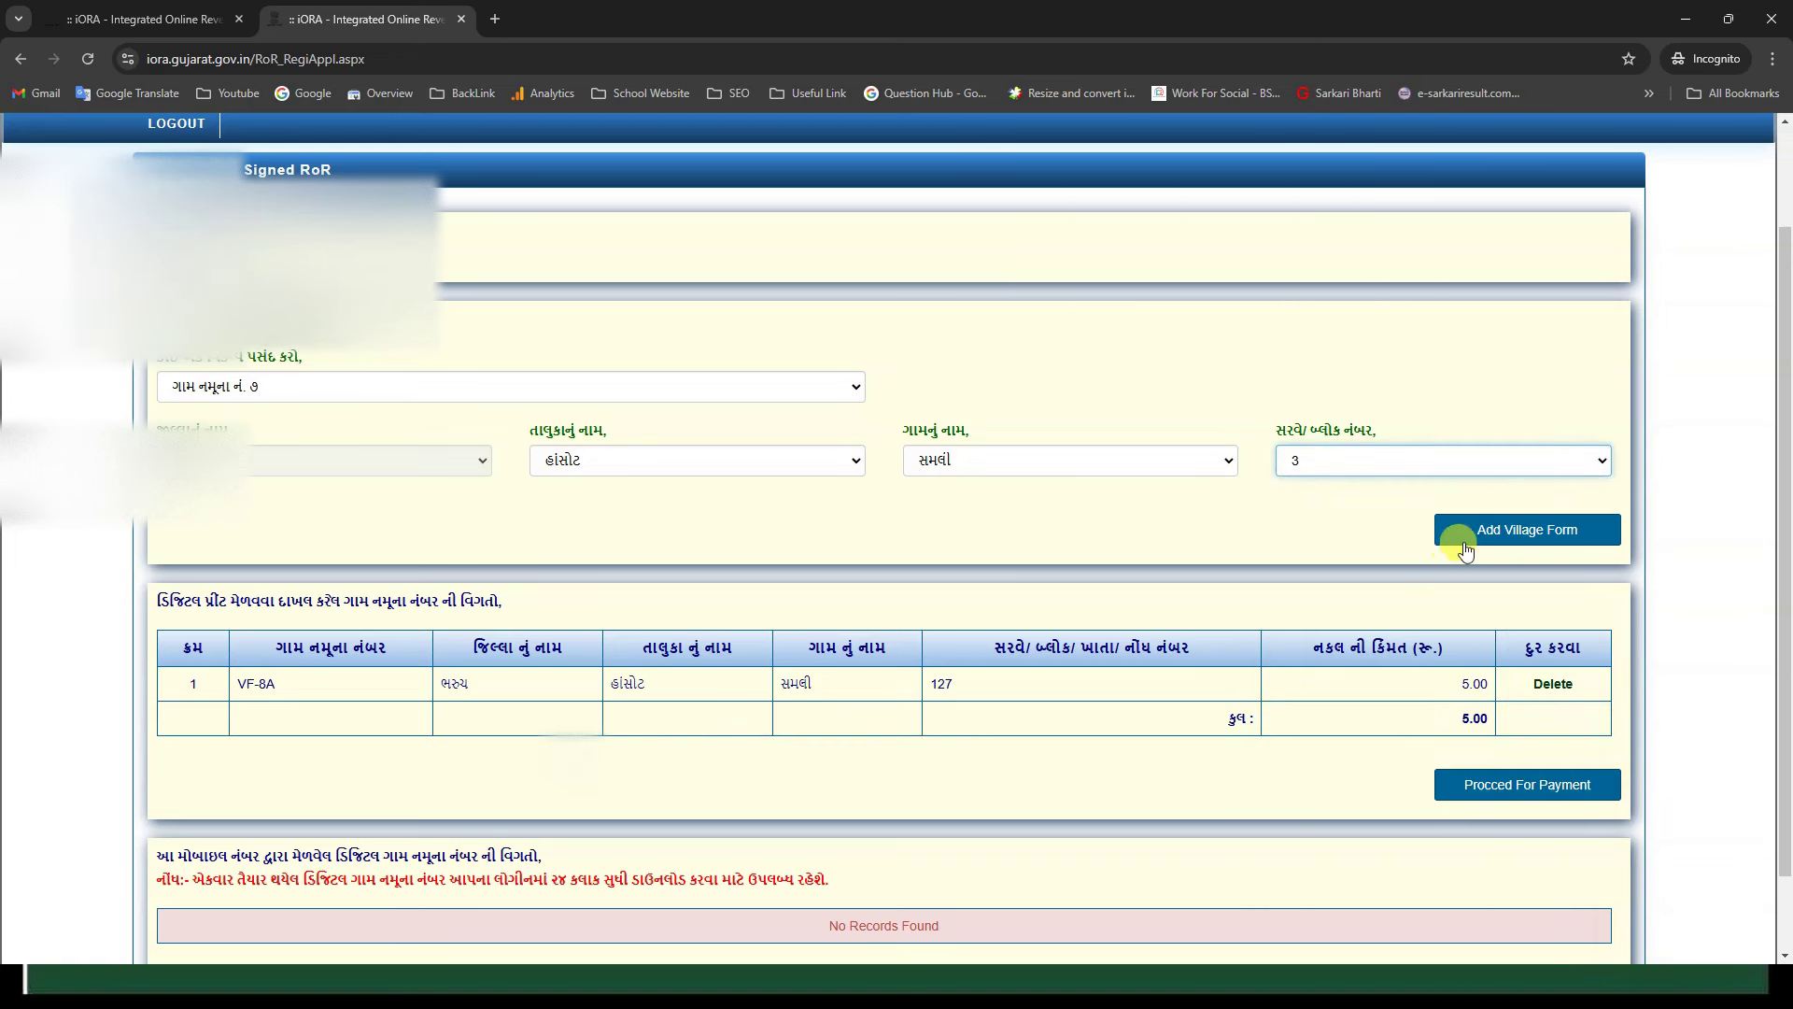
pyautogui.click(1491, 530)
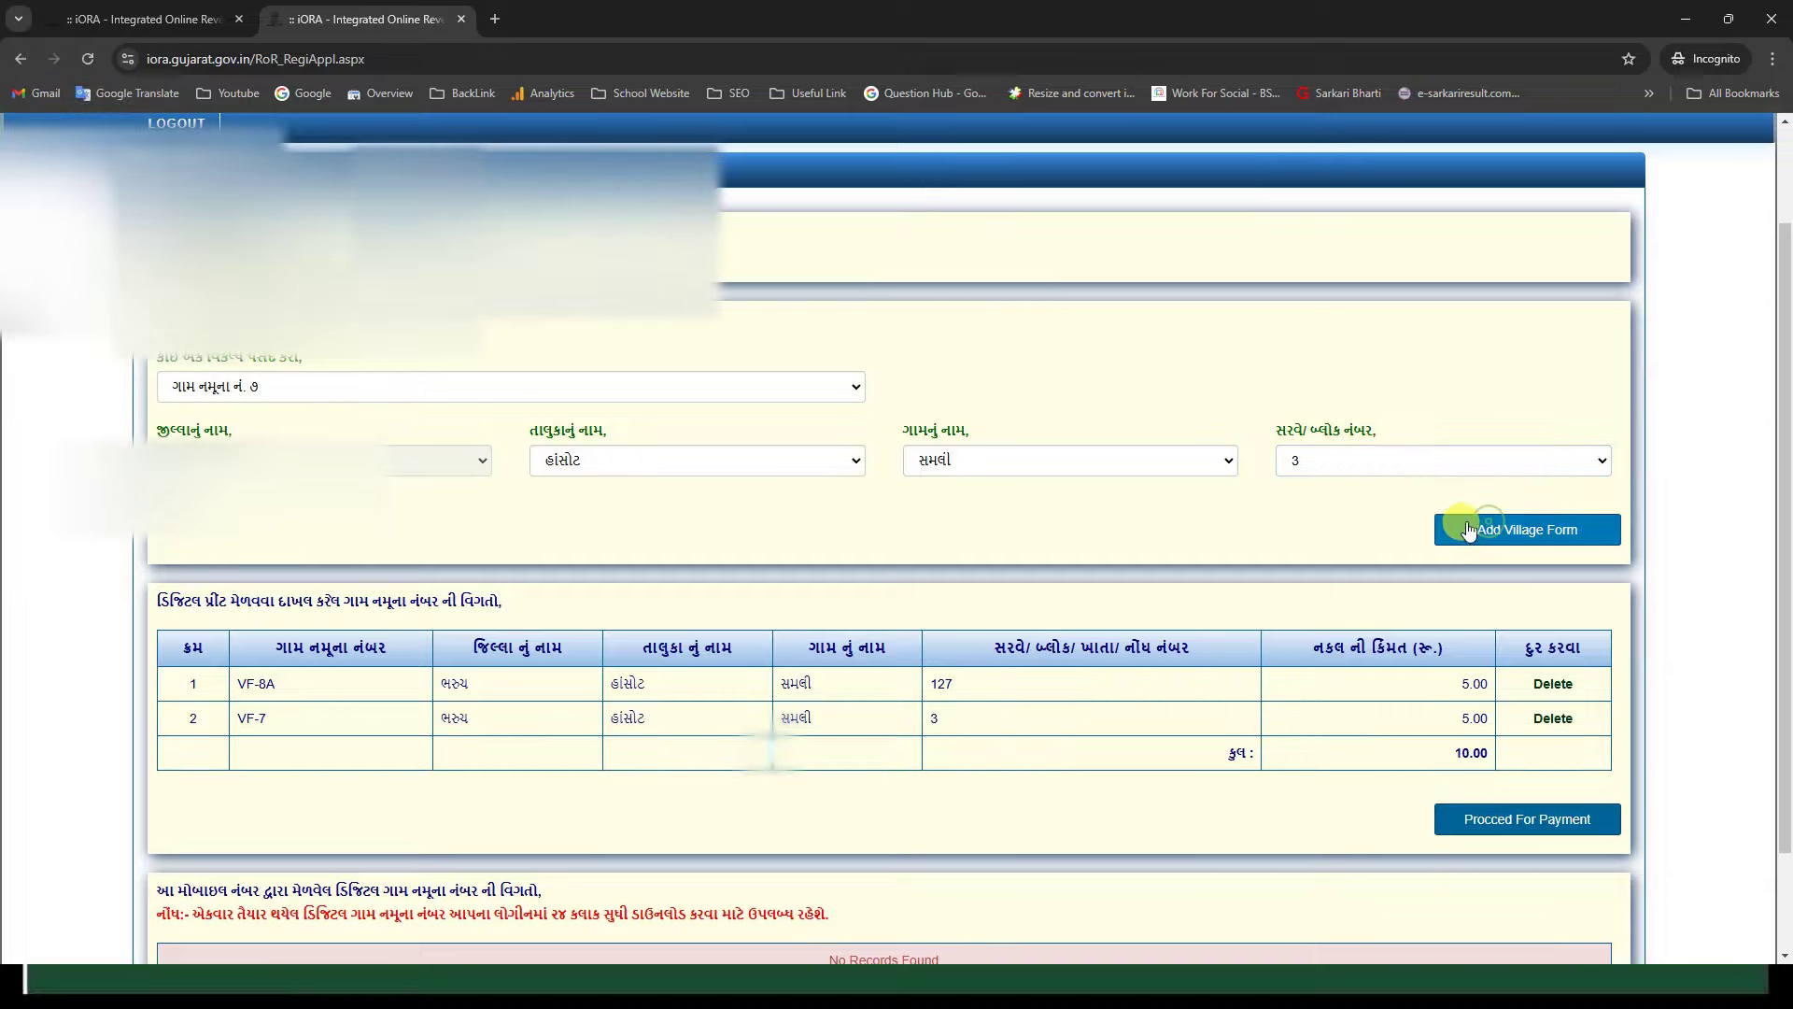
# Step: Add village form 12 for survey number 8 to the order
pyautogui.click(325, 387)
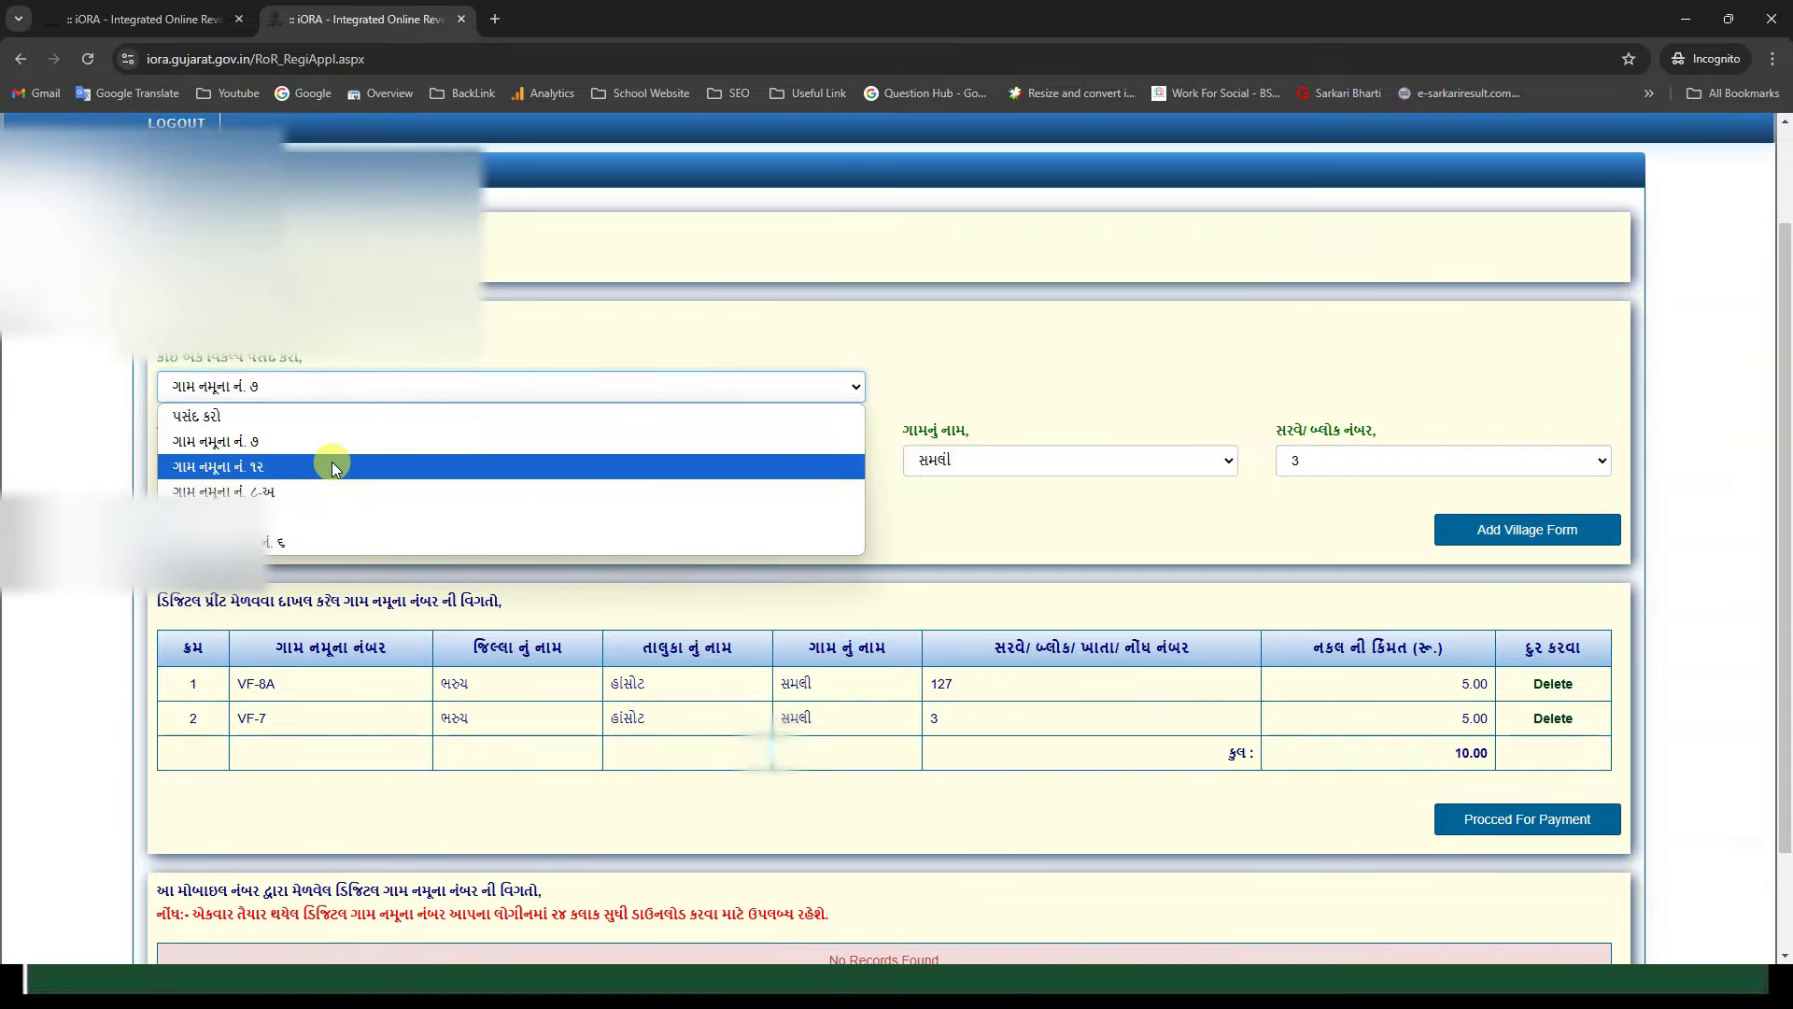
pyautogui.click(333, 466)
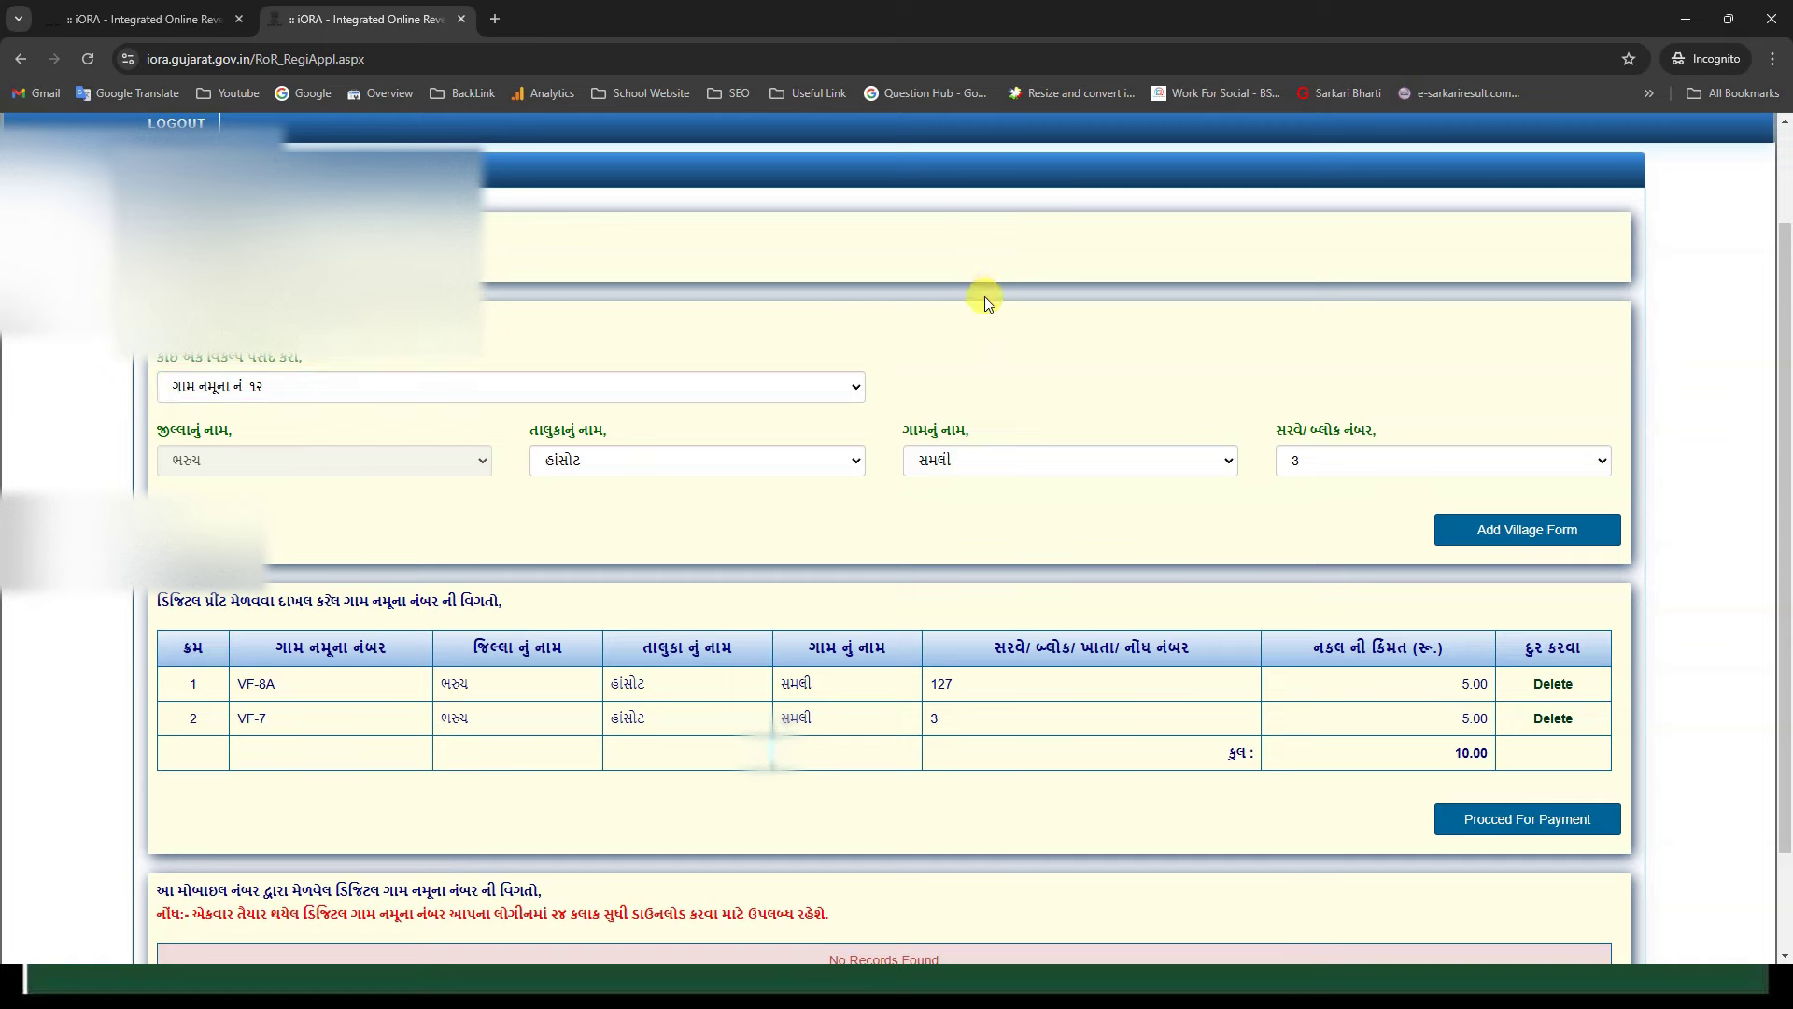
pyautogui.click(1361, 463)
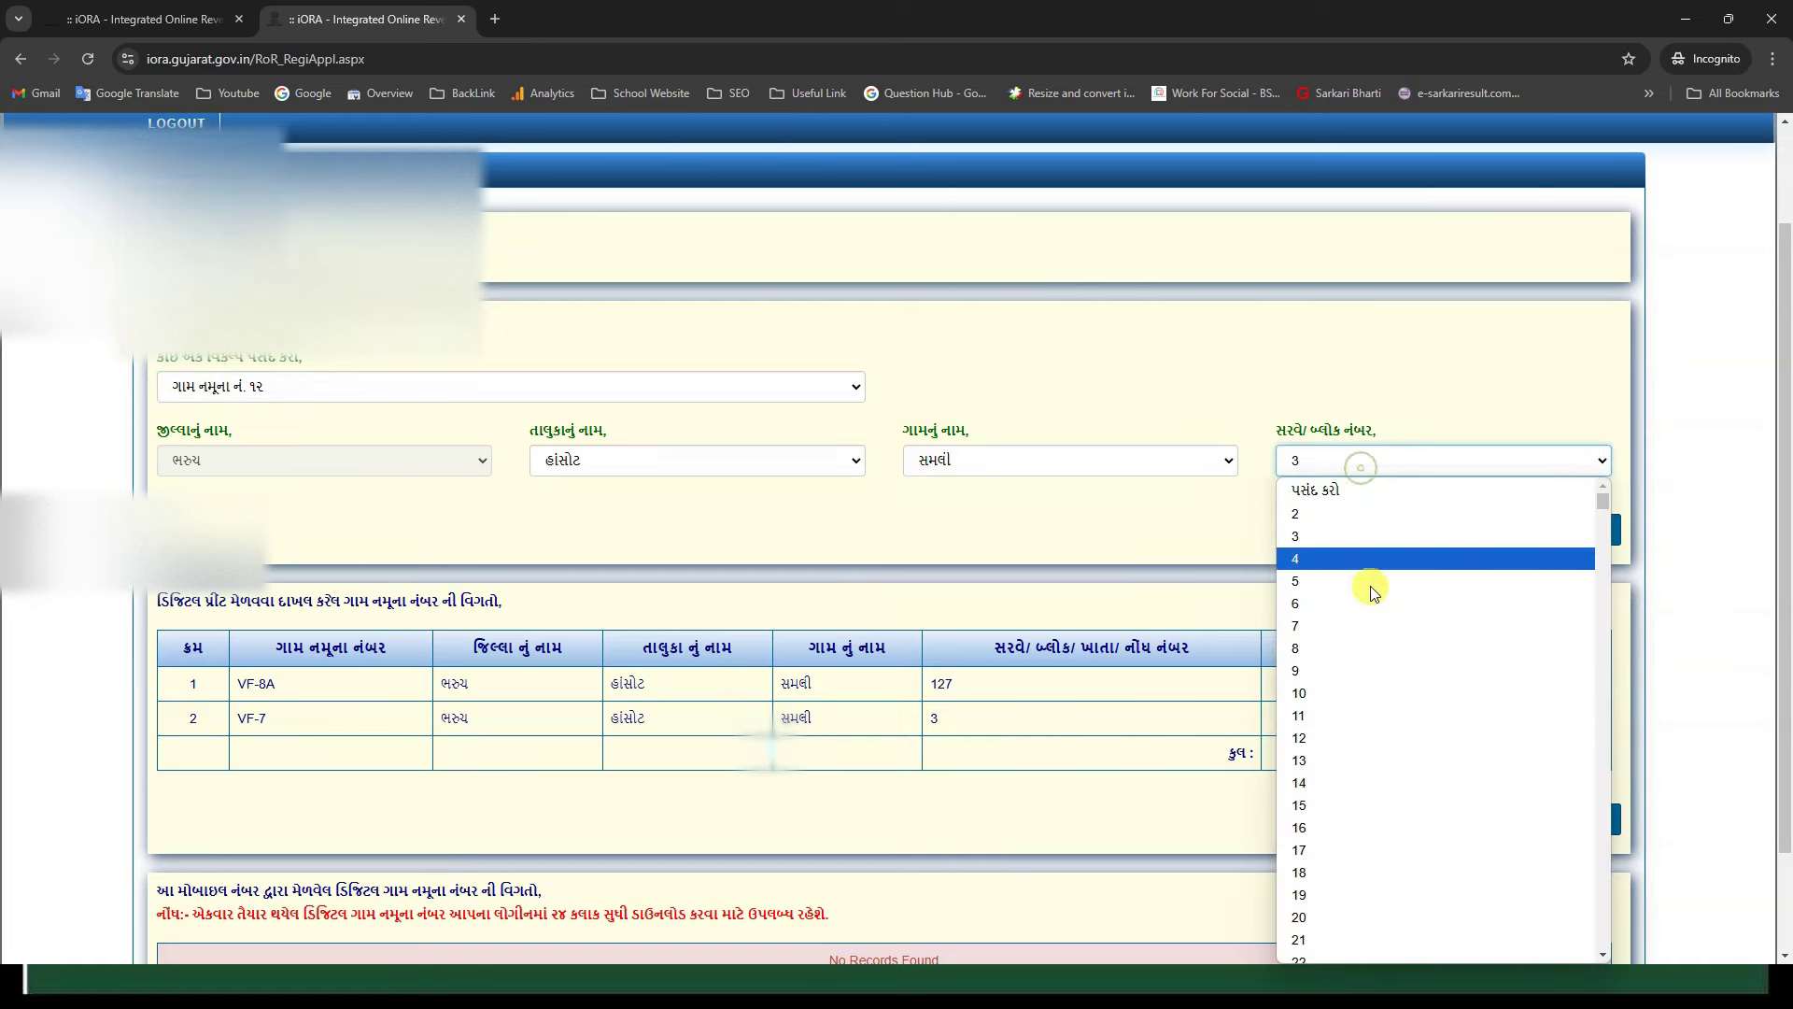
pyautogui.click(1399, 626)
pyautogui.click(1532, 525)
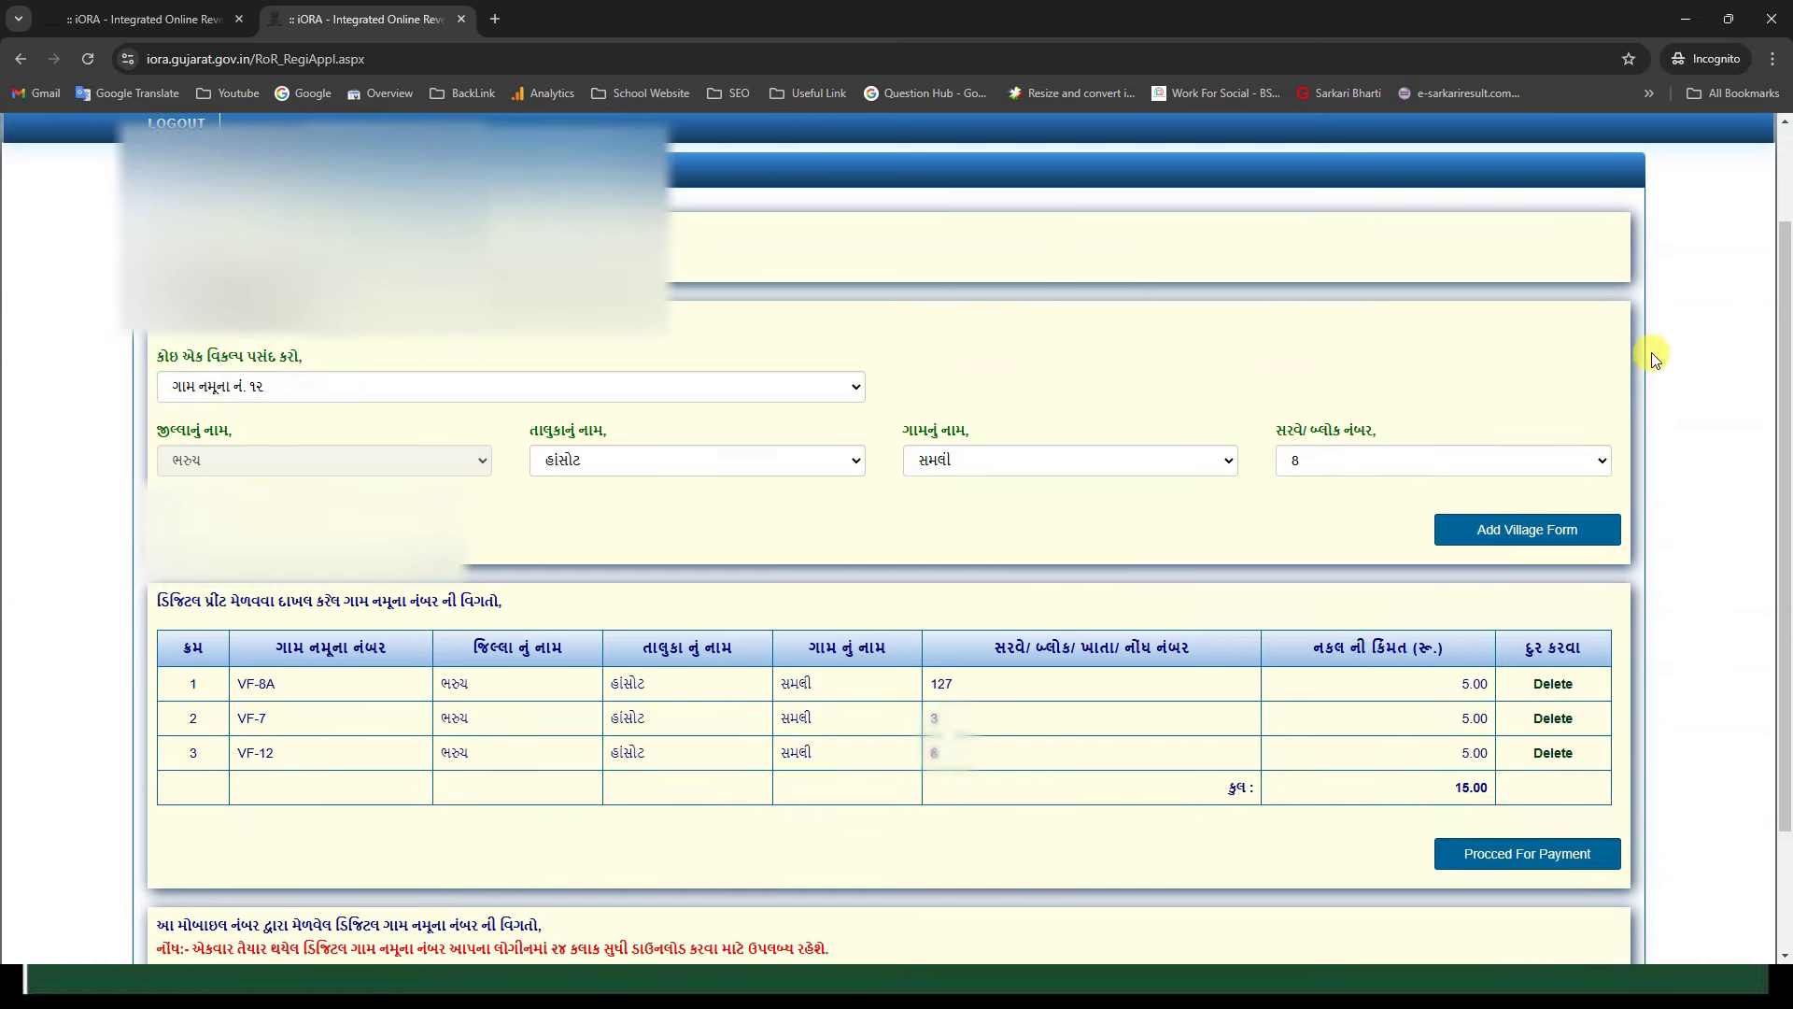
# Step: Proceed to payment for VF-7, VF-8A and VF-12 and pay the ₹15.00 total online
pyautogui.scroll(-2, 1651, 352)
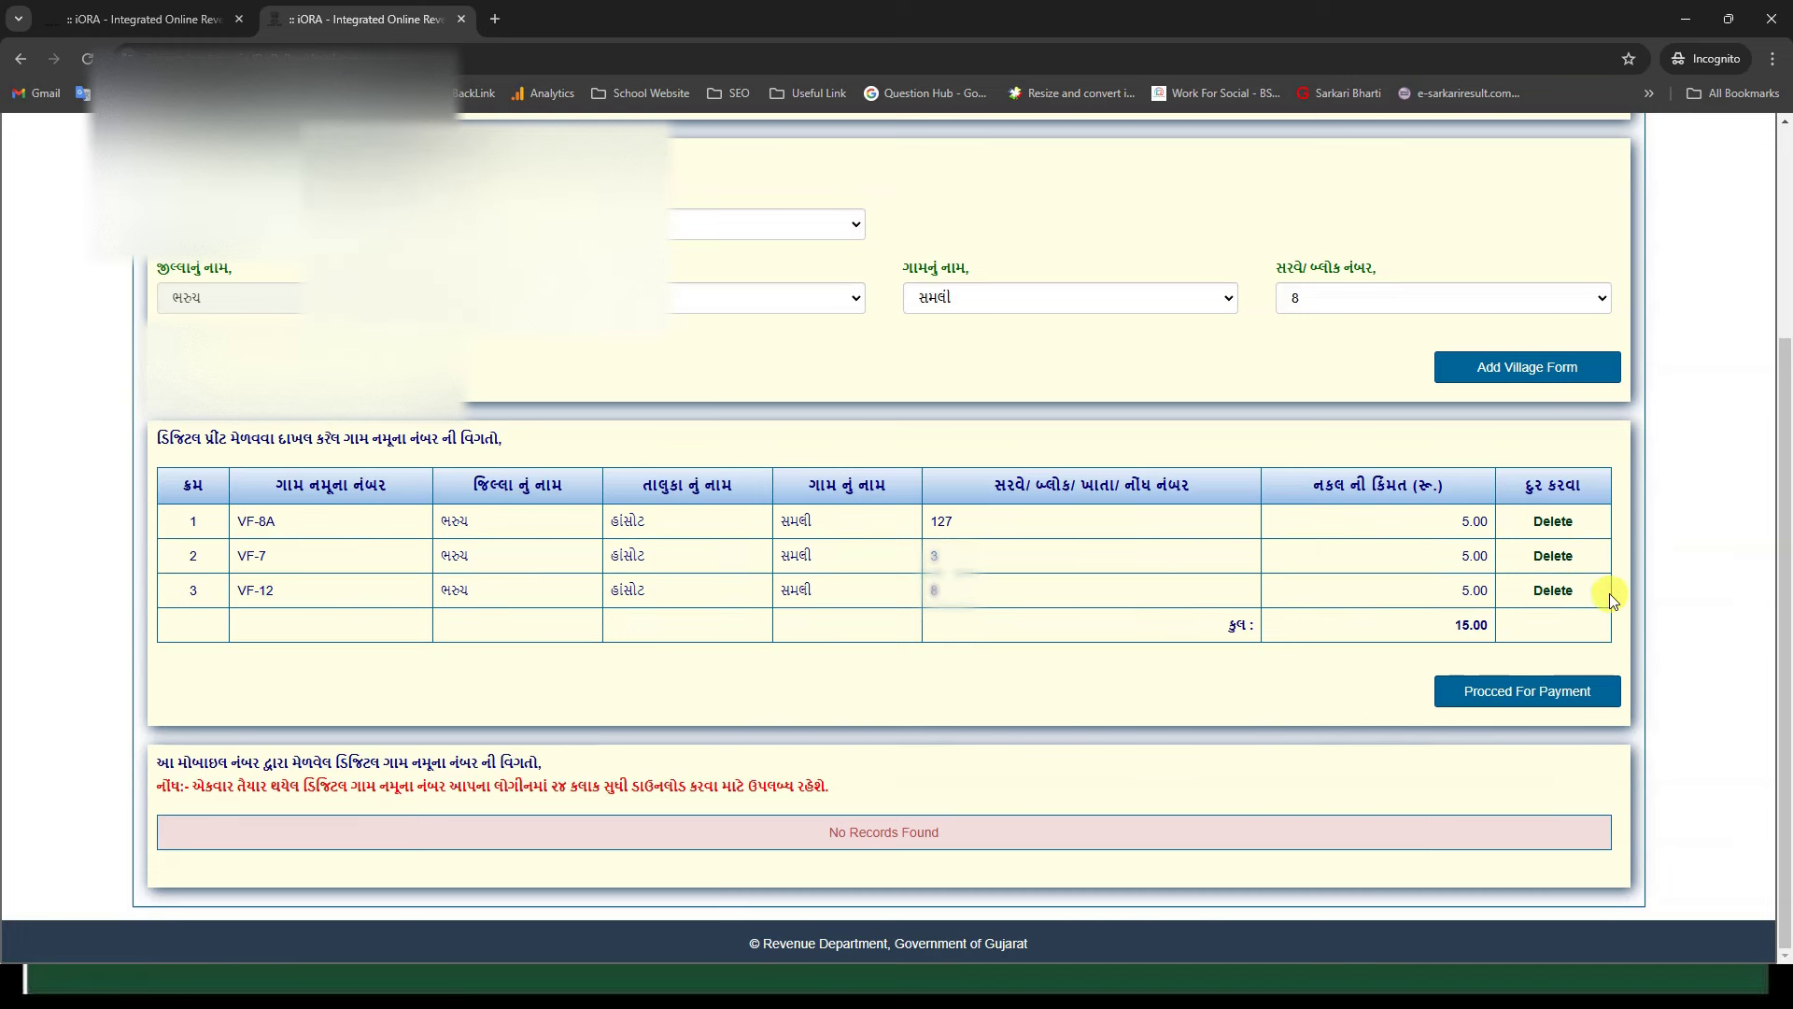
pyautogui.click(1527, 693)
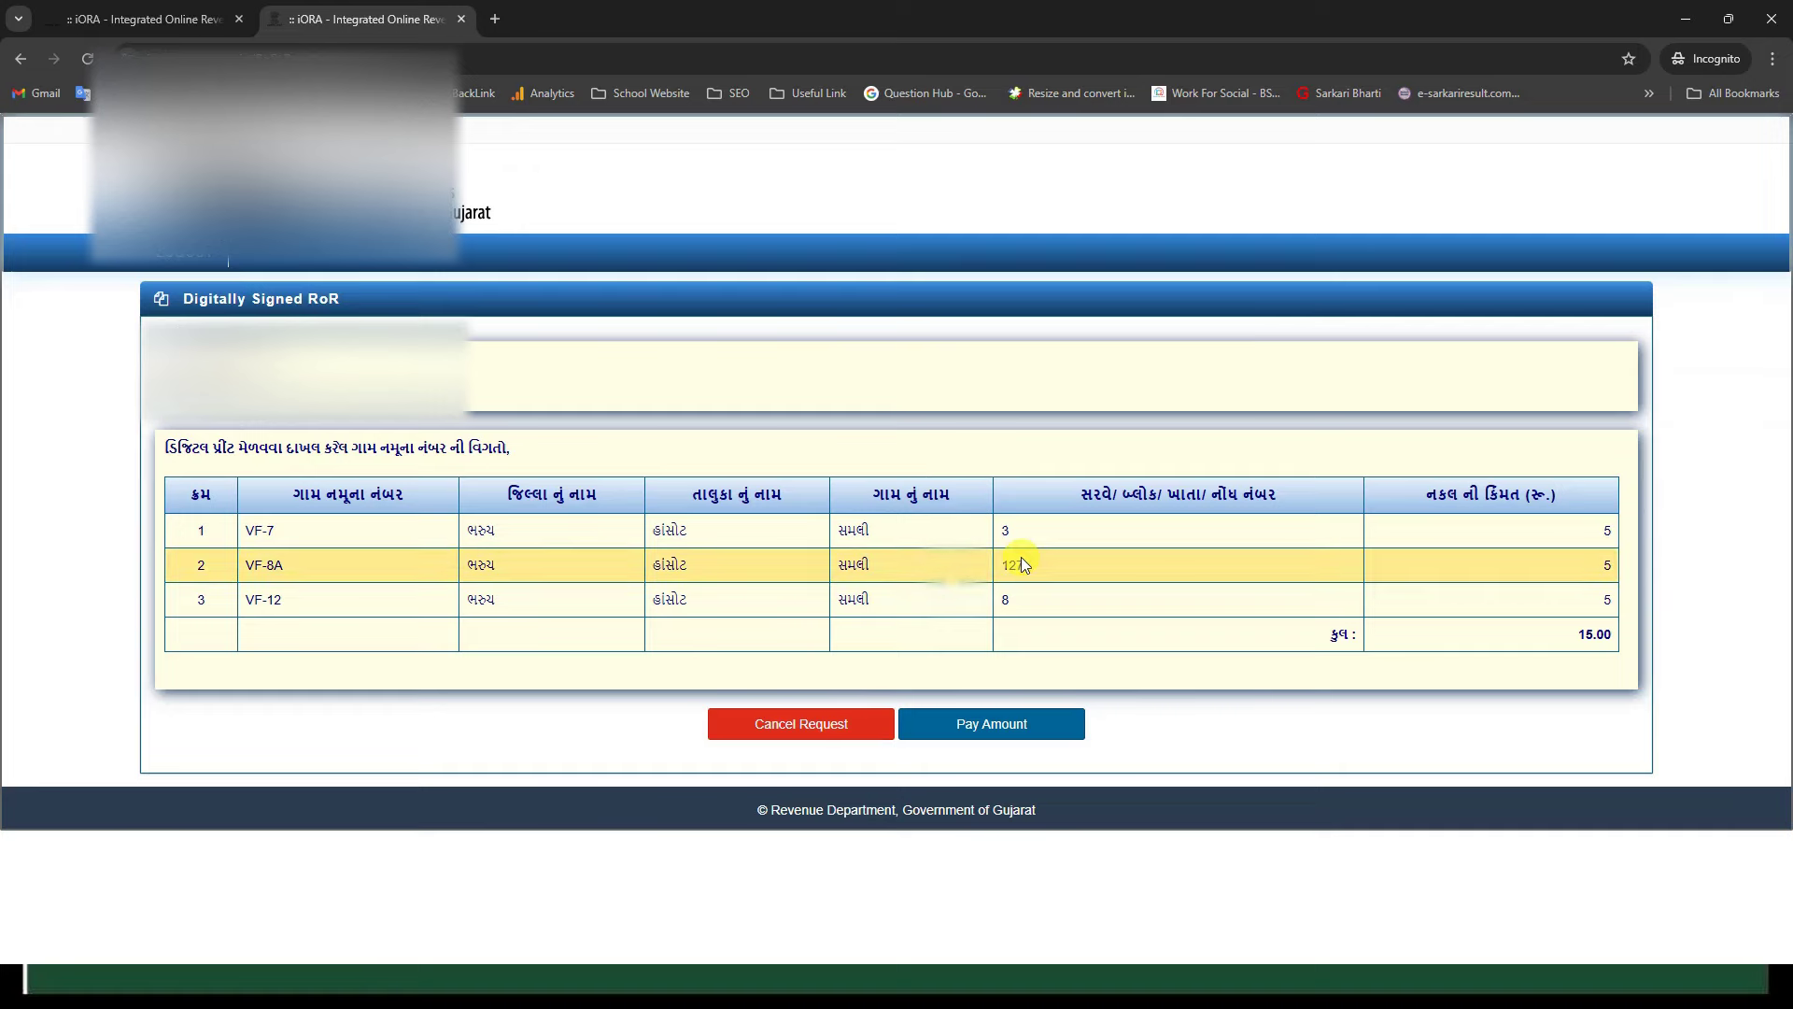
pyautogui.click(1018, 738)
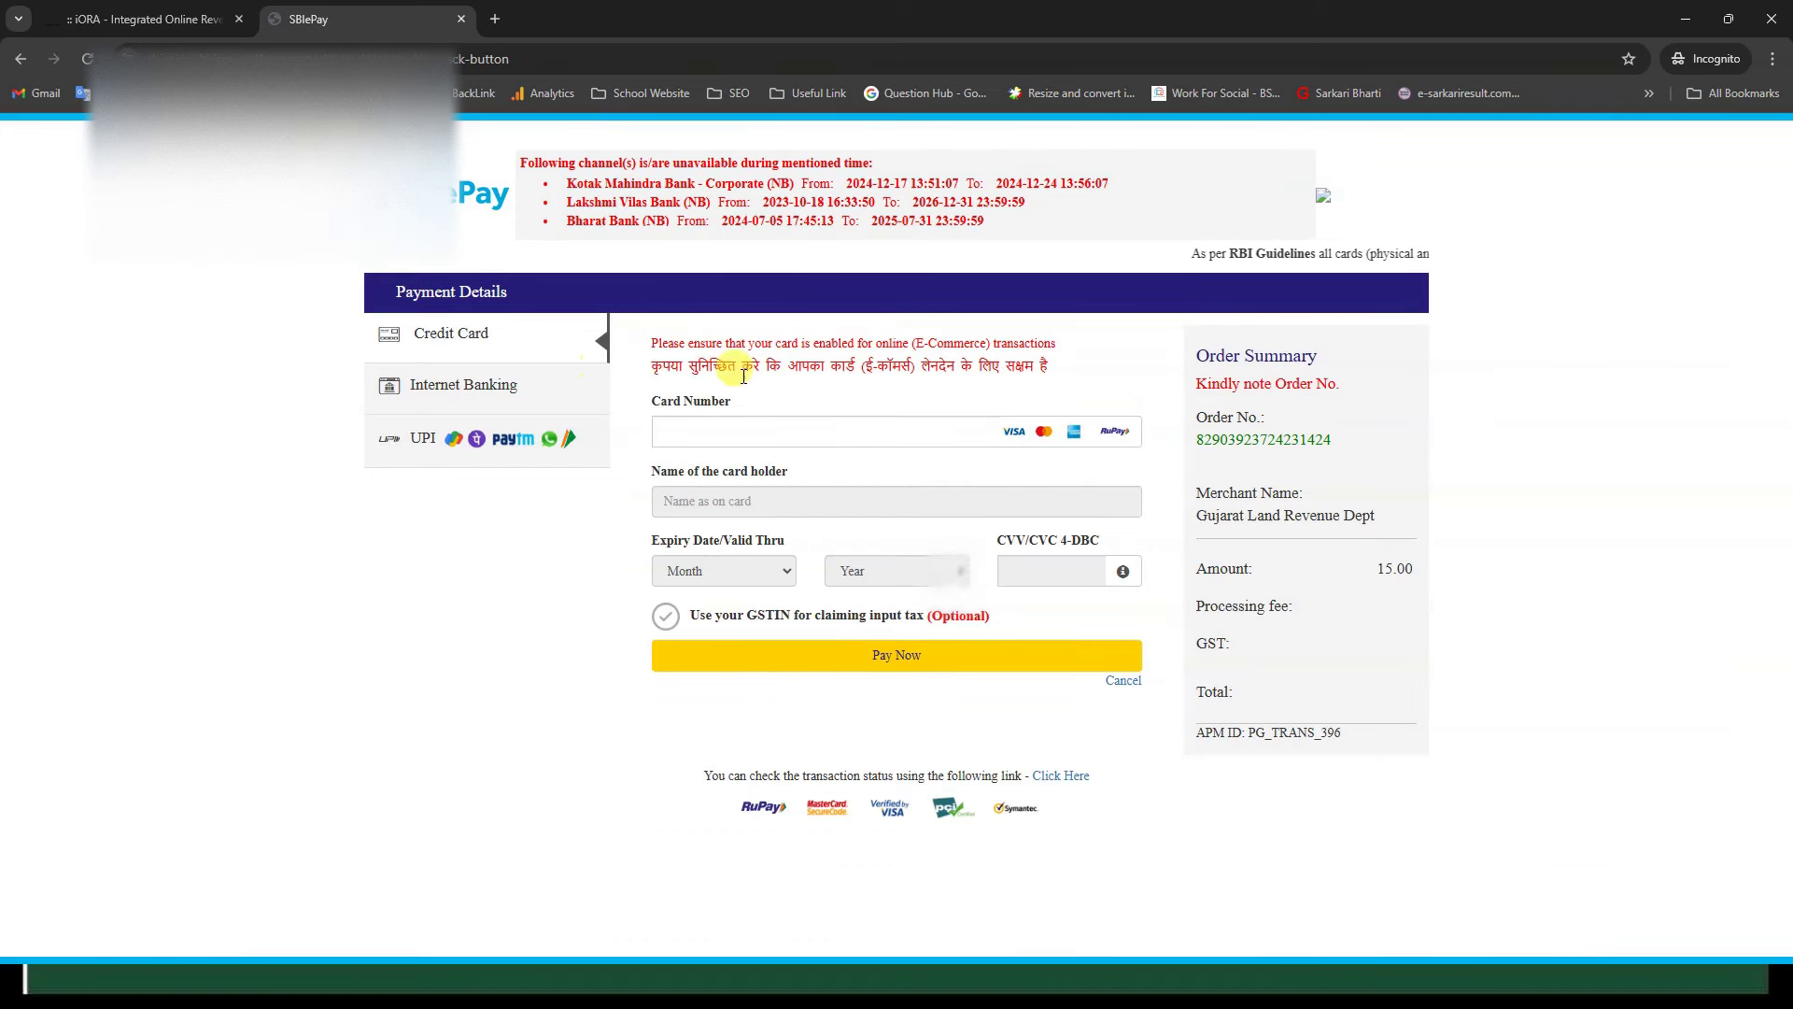
# Step: Choose UPI QR payment in SBIePay and generate the ₹15.00 payment QR code
pyautogui.click(523, 392)
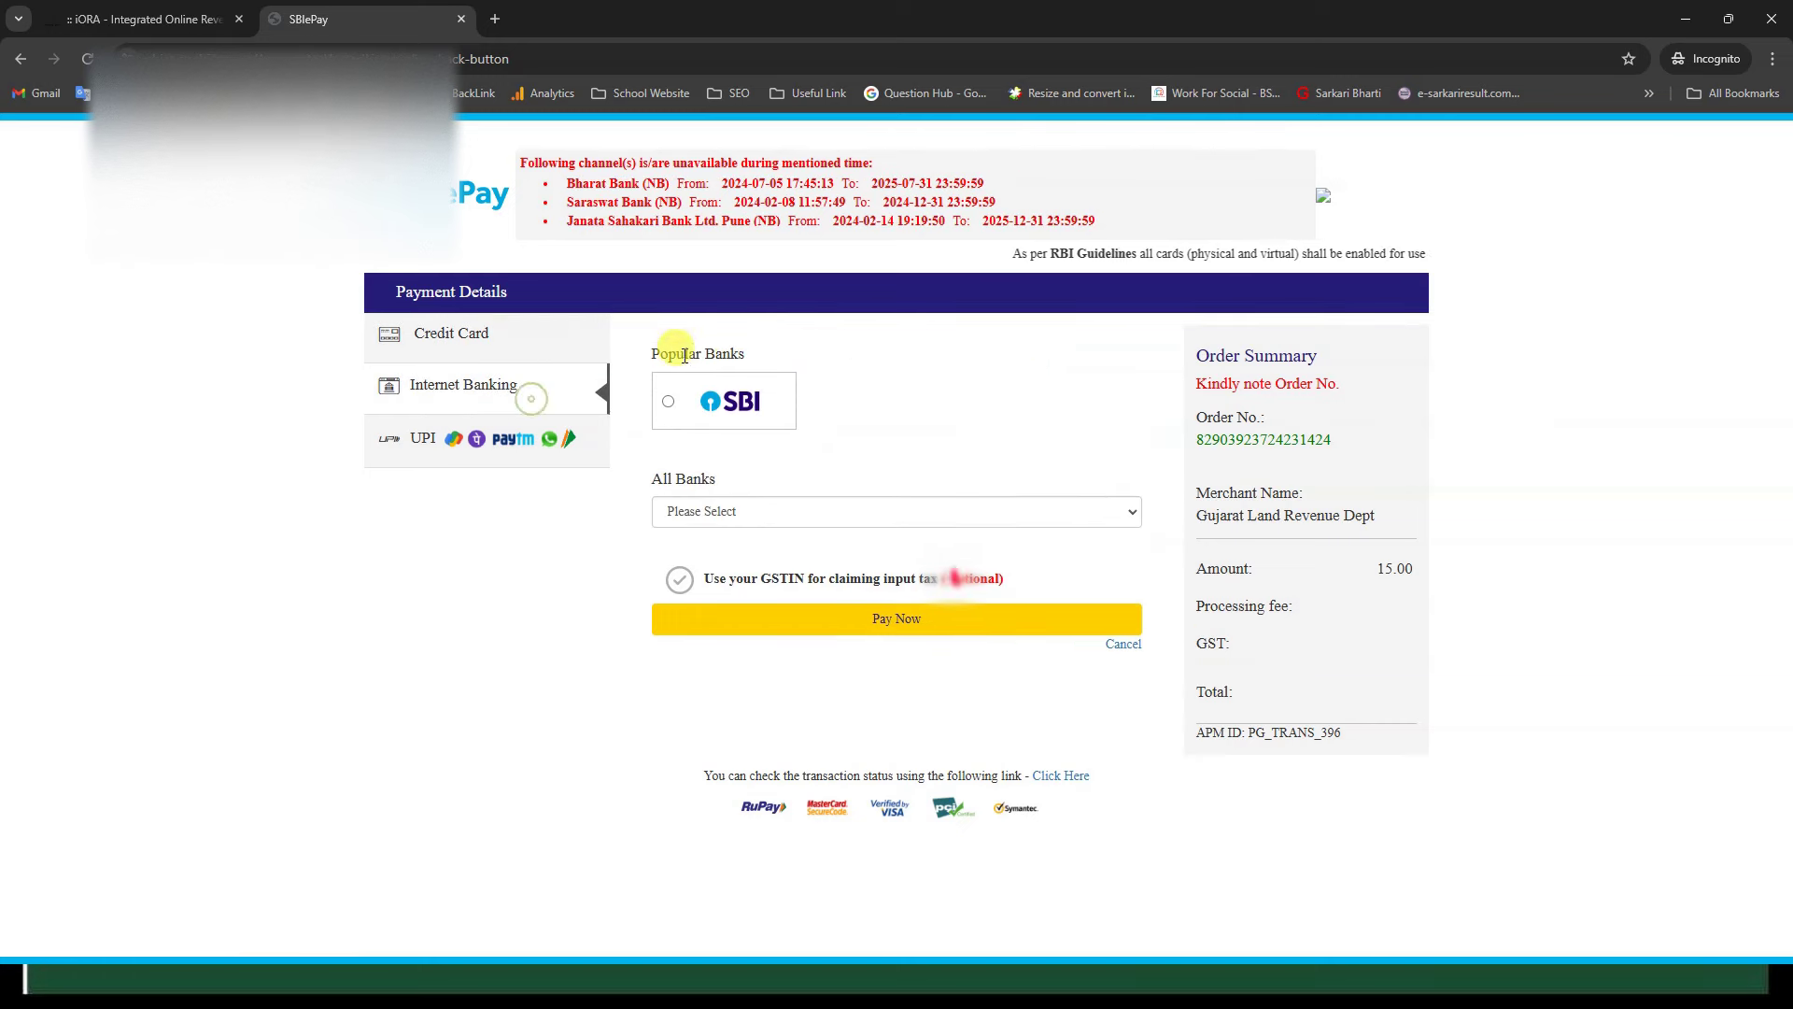
pyautogui.click(502, 456)
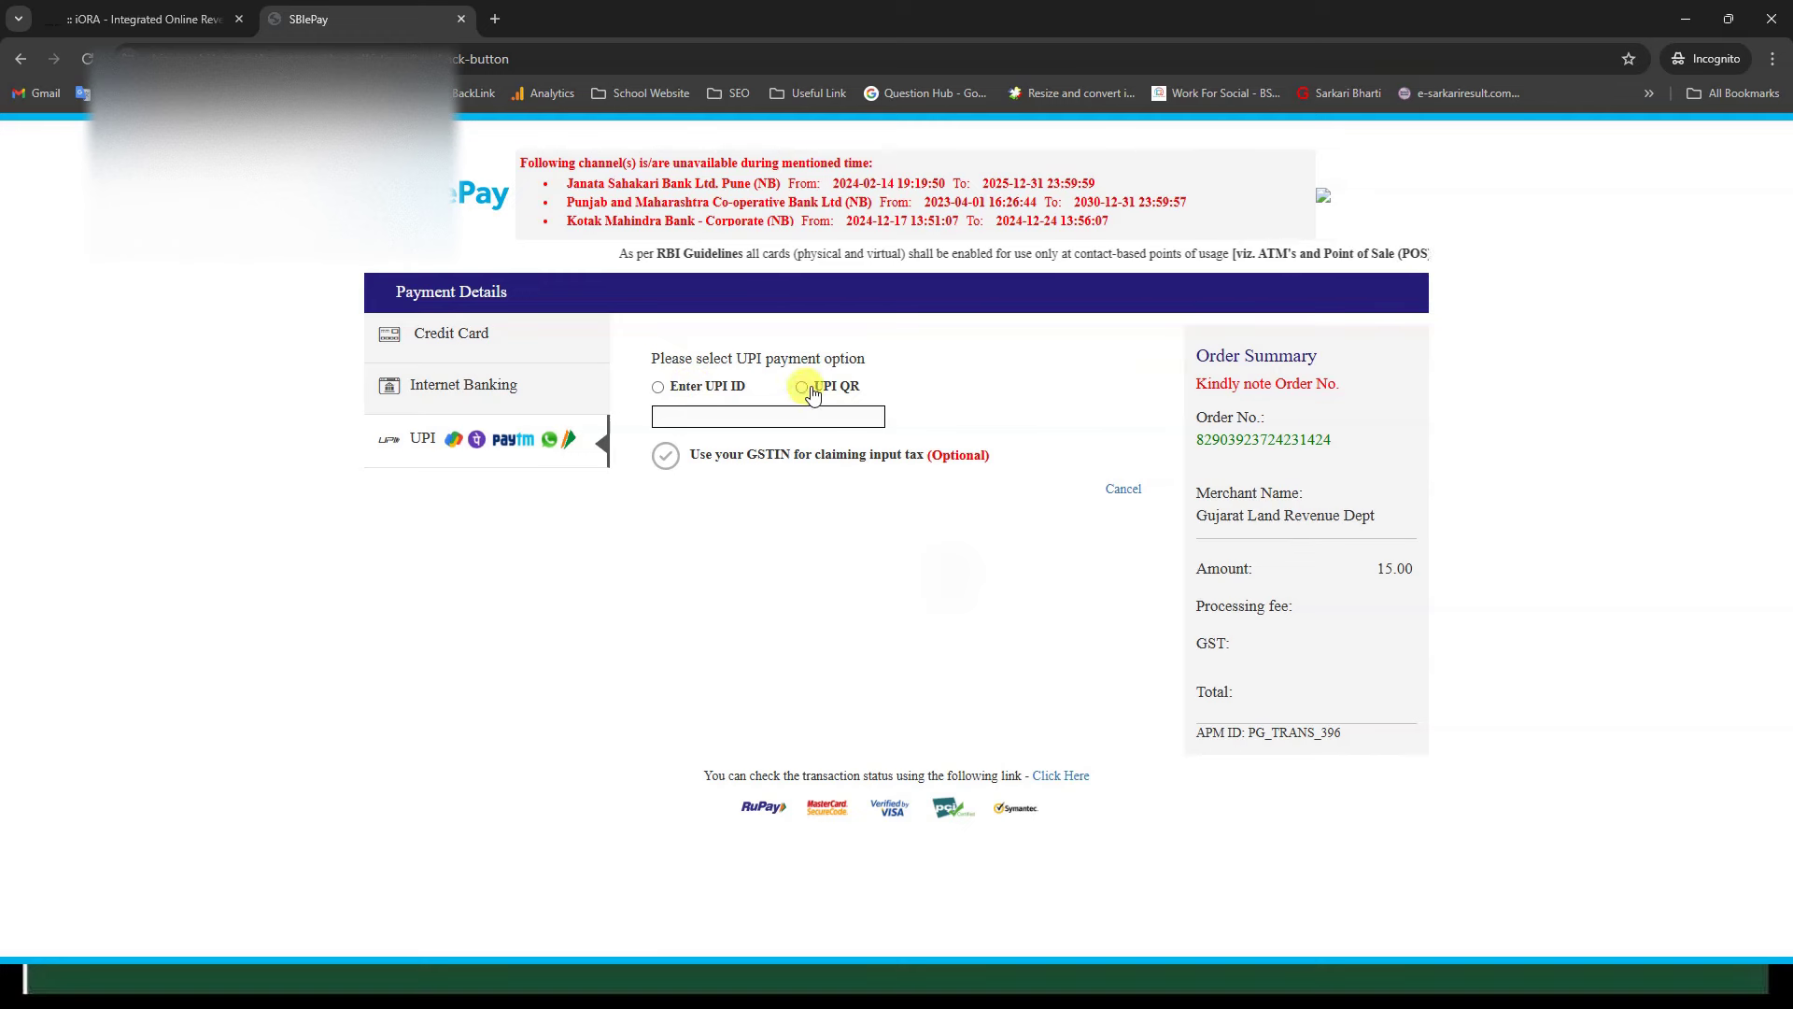
pyautogui.click(845, 388)
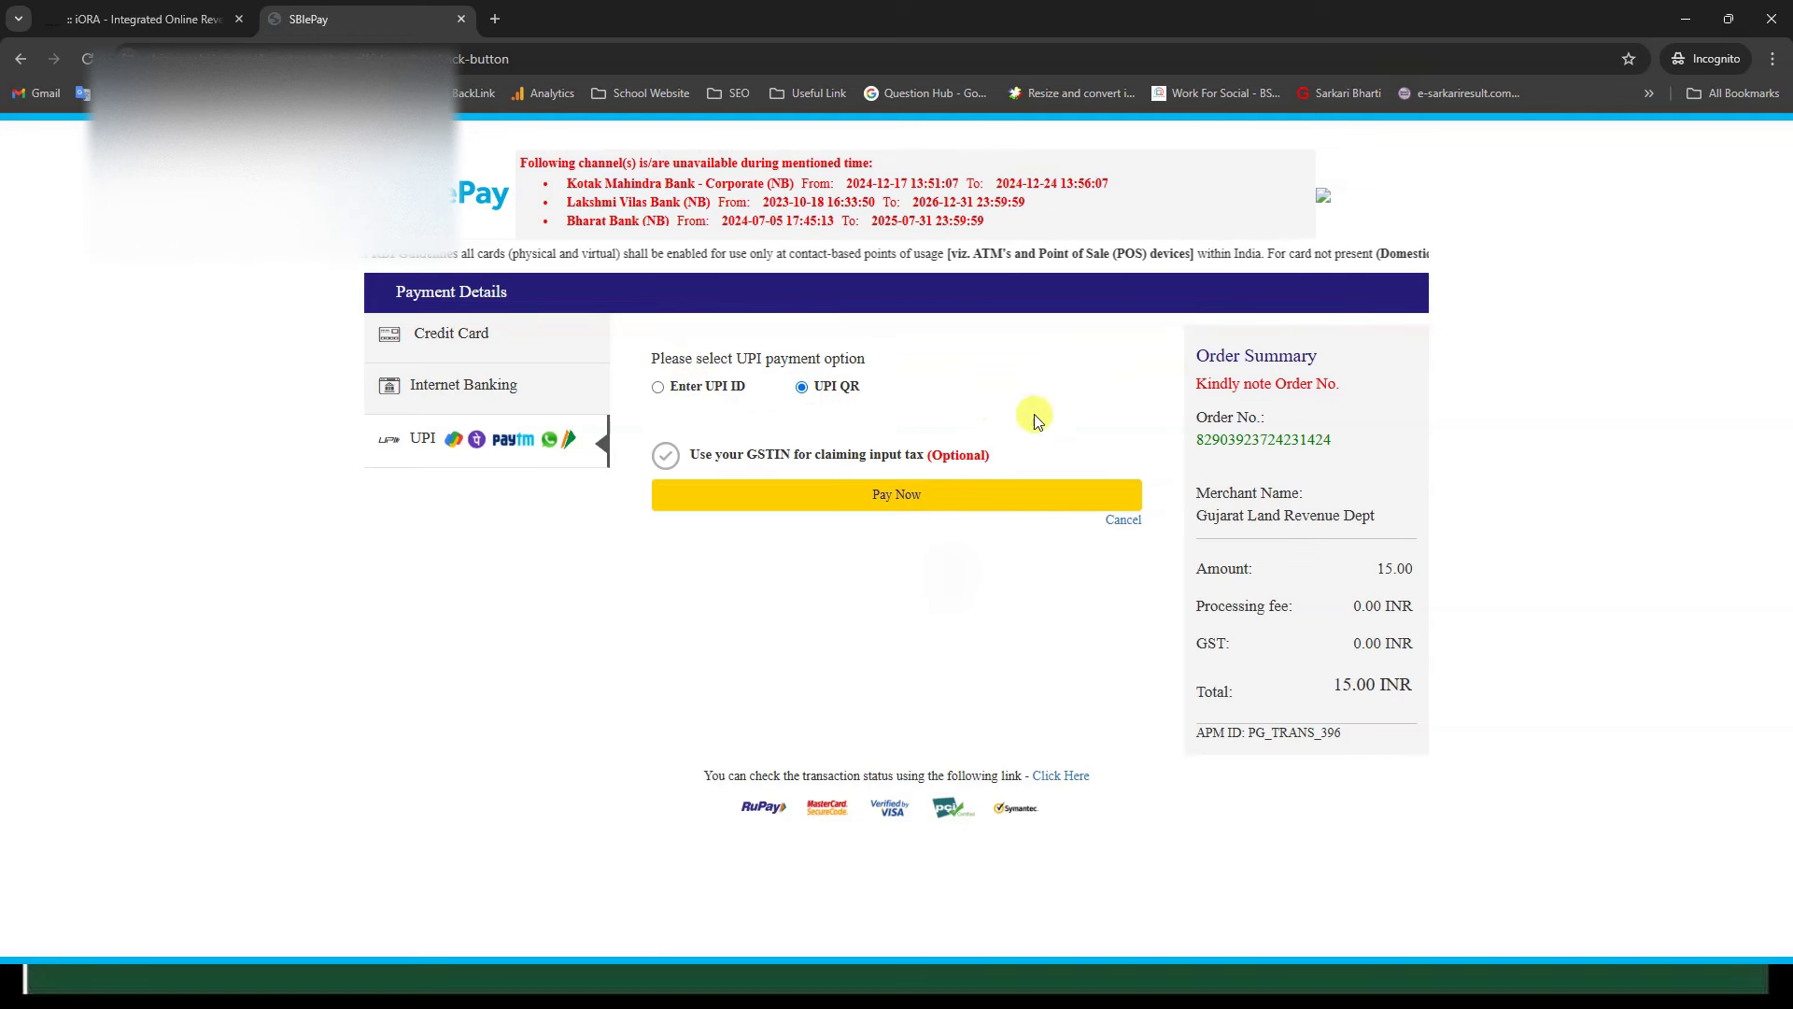
pyautogui.click(934, 497)
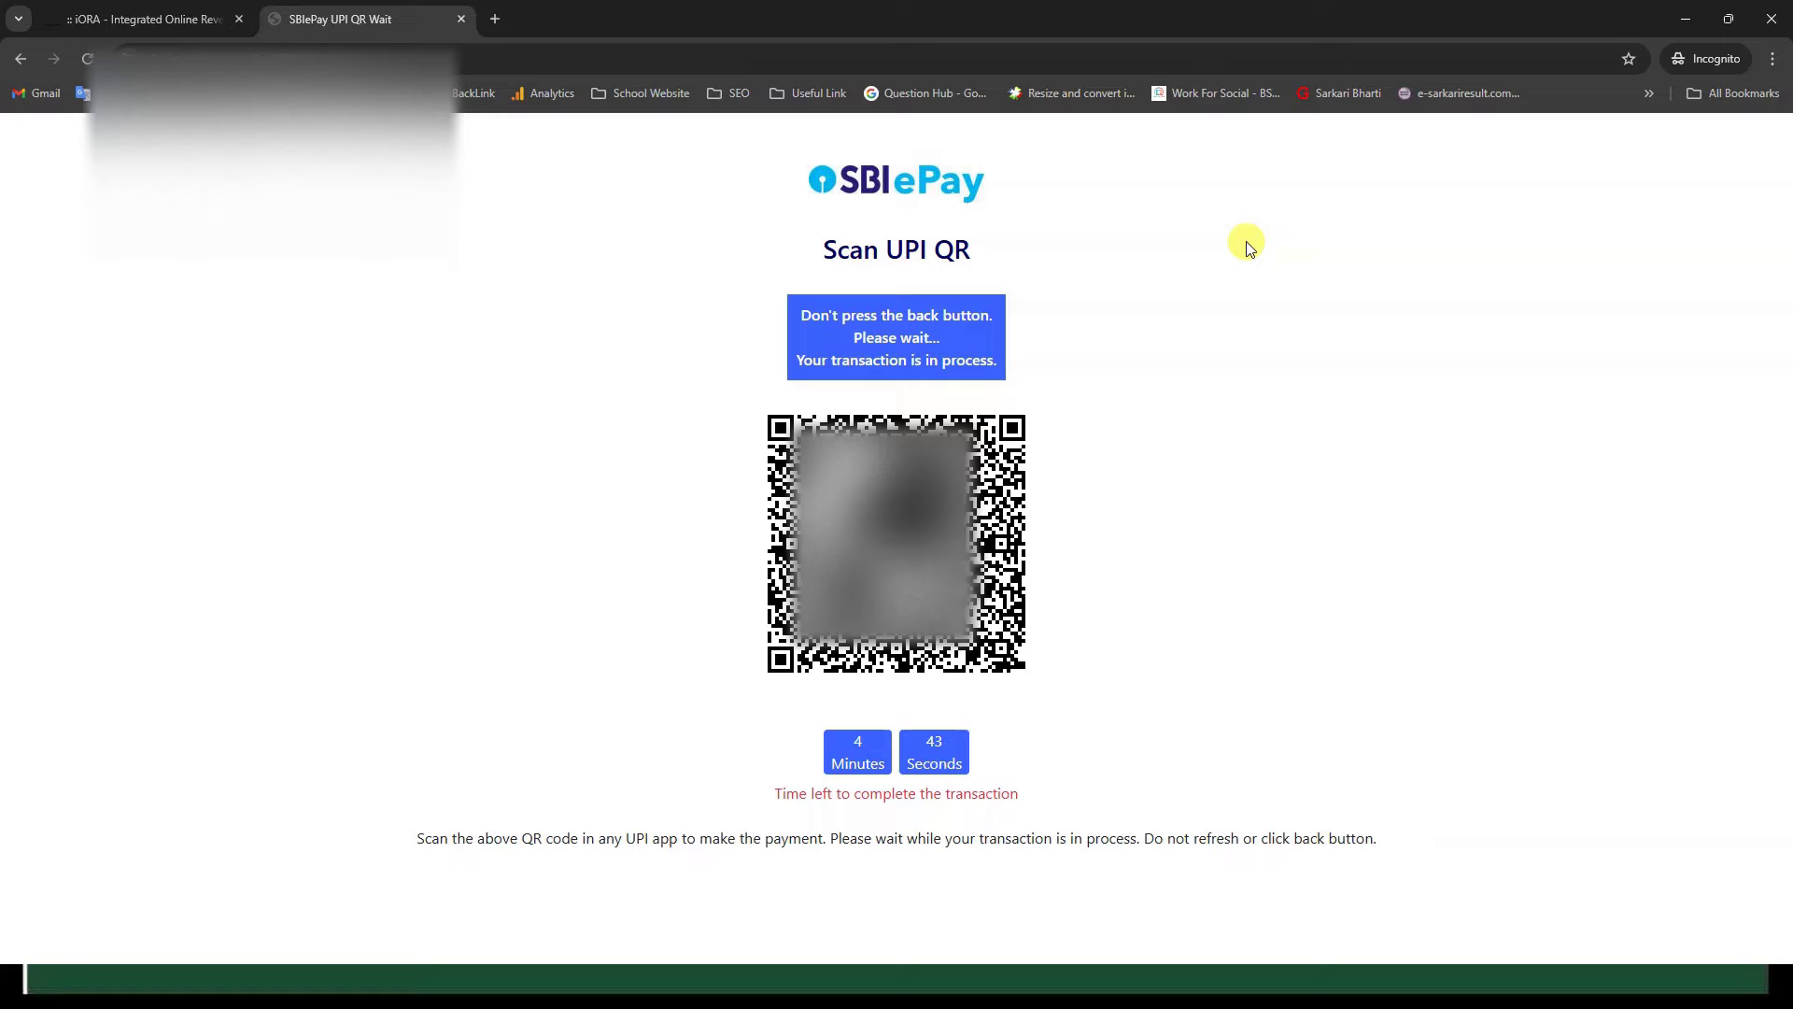
pyautogui.hotkey('alt', 'Tab')
pyautogui.hotkey('alt', 'Tab')
pyautogui.hotkey('alt', 'Tab')
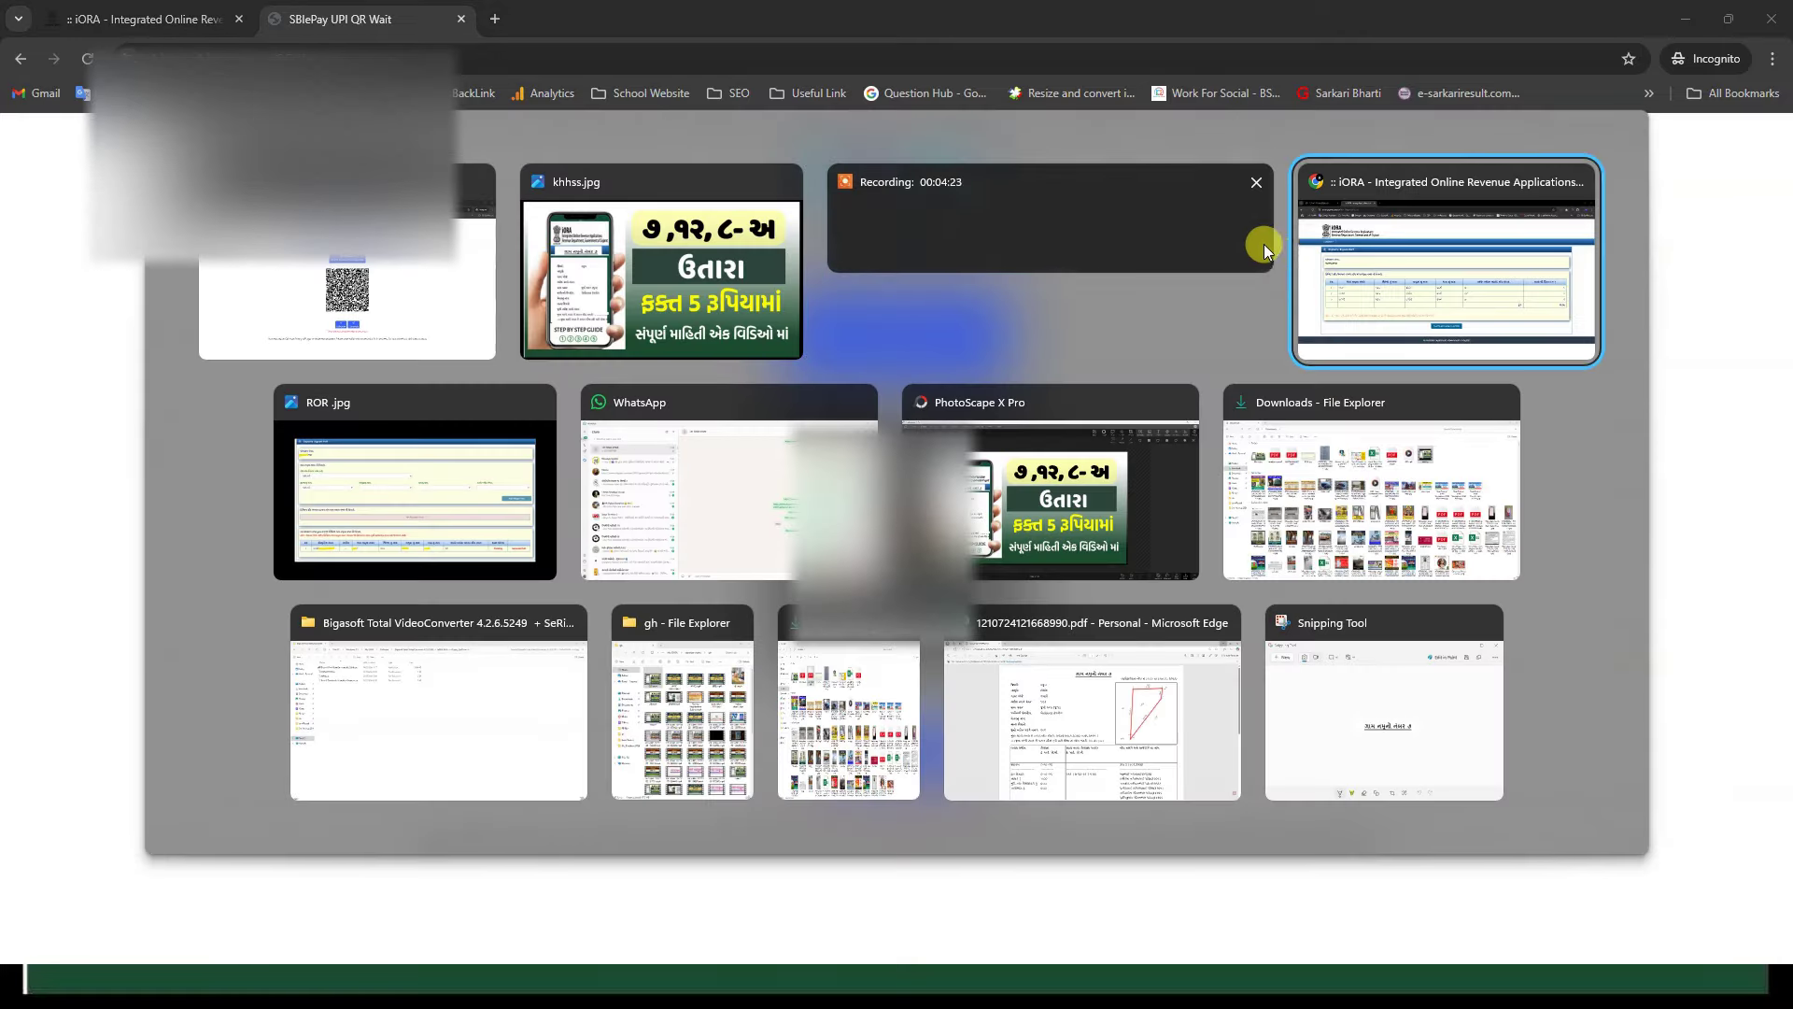
pyautogui.hotkey('alt', 'Tab')
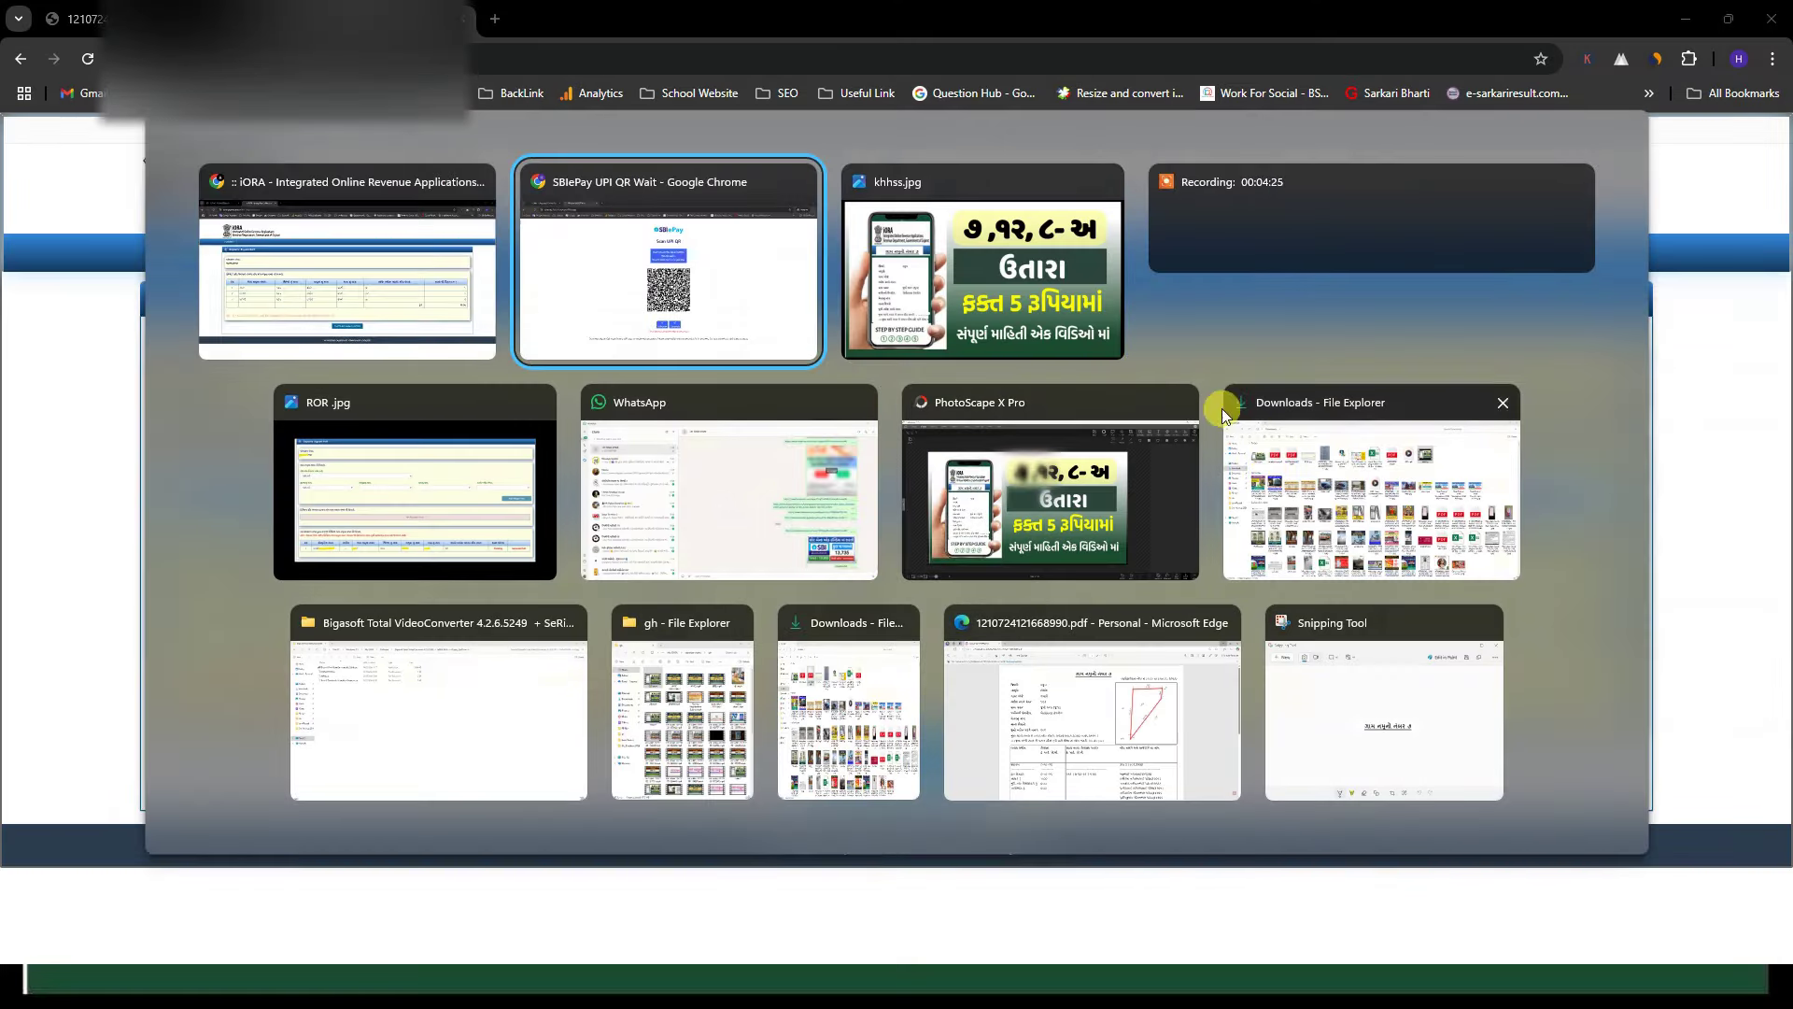
# Step: View the saved RoR screenshot showing the order Pending, then bring up the 7, 12, 8-A image
pyautogui.click(514, 468)
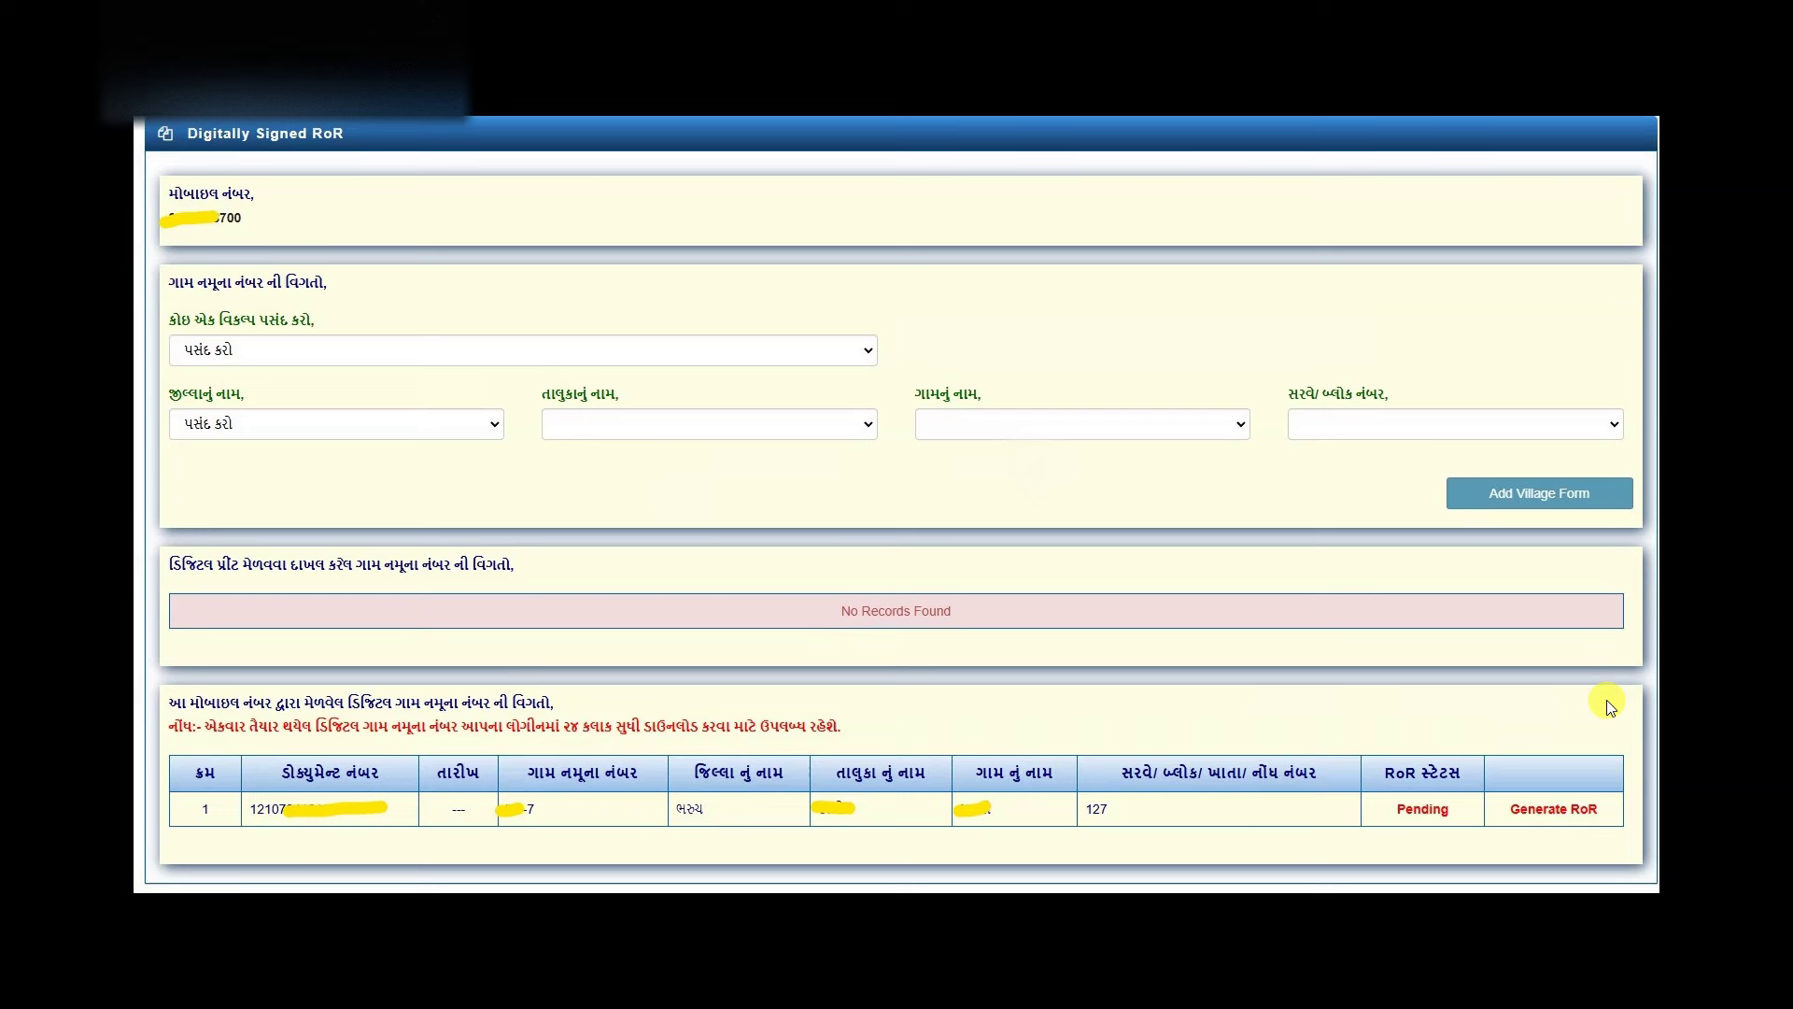
pyautogui.hotkey('alt', 'Tab')
pyautogui.hotkey('alt', 'Tab')
pyautogui.hotkey('alt', 'Tab')
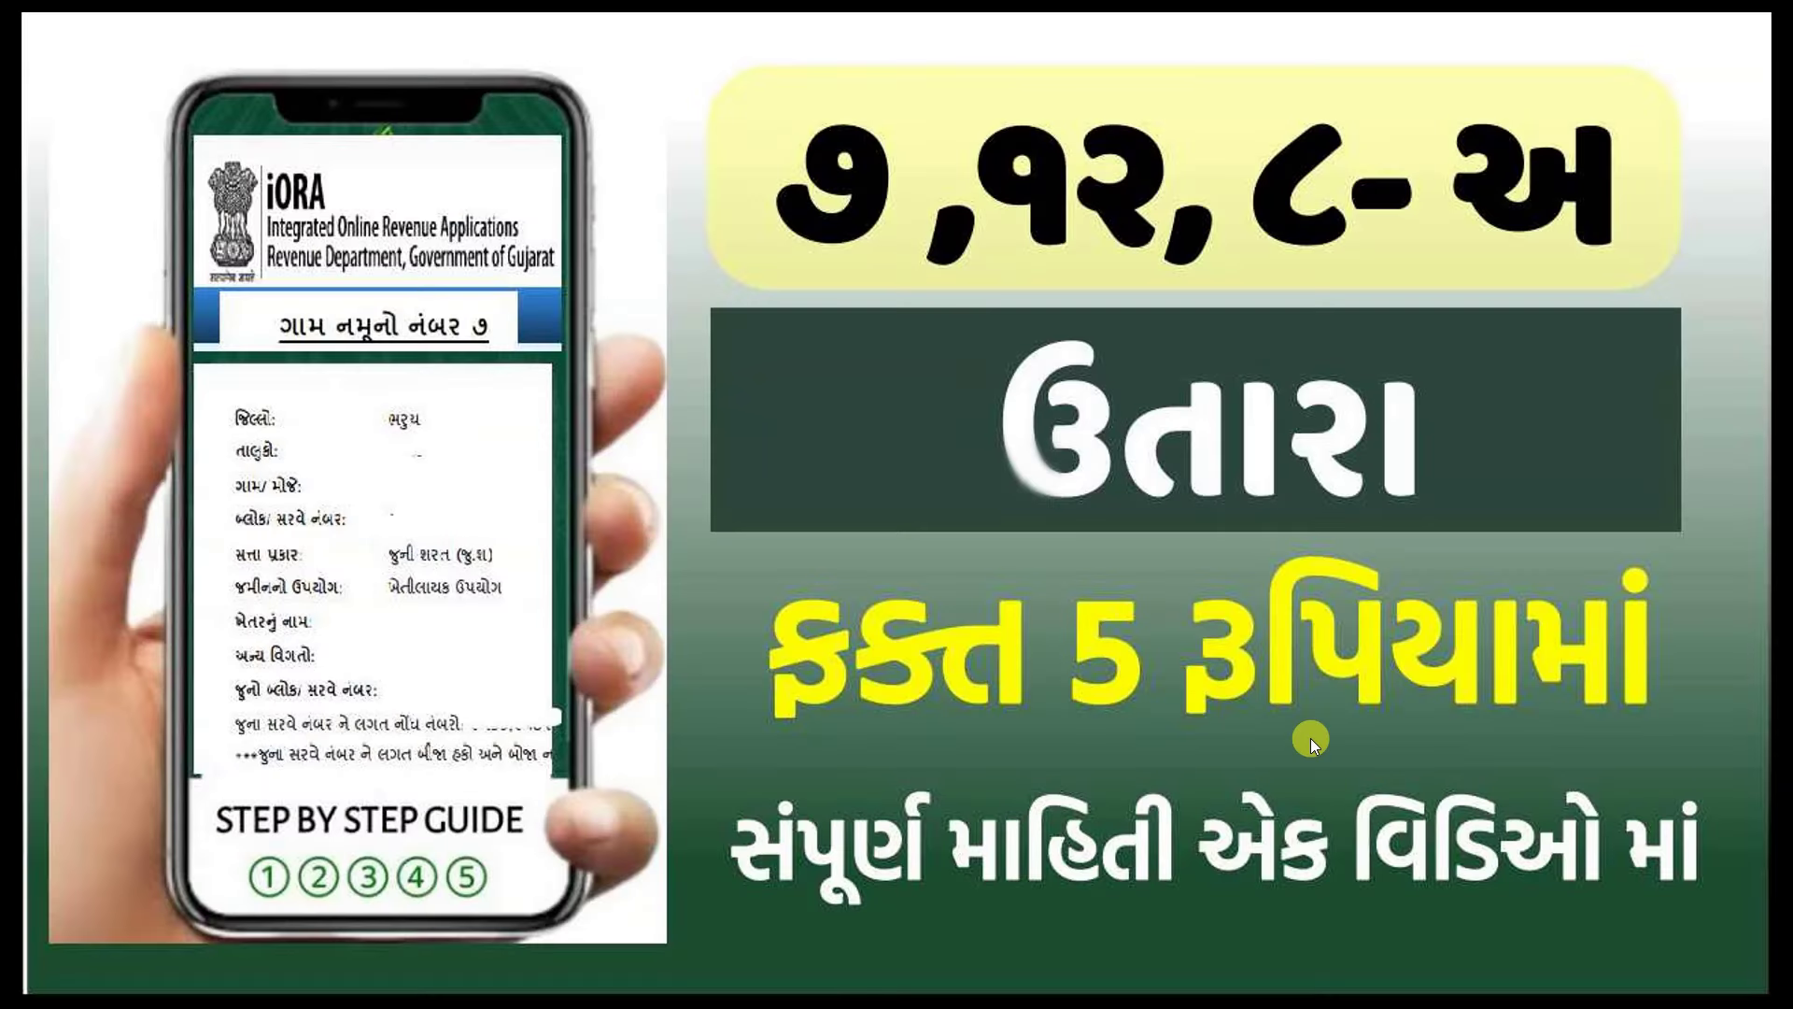